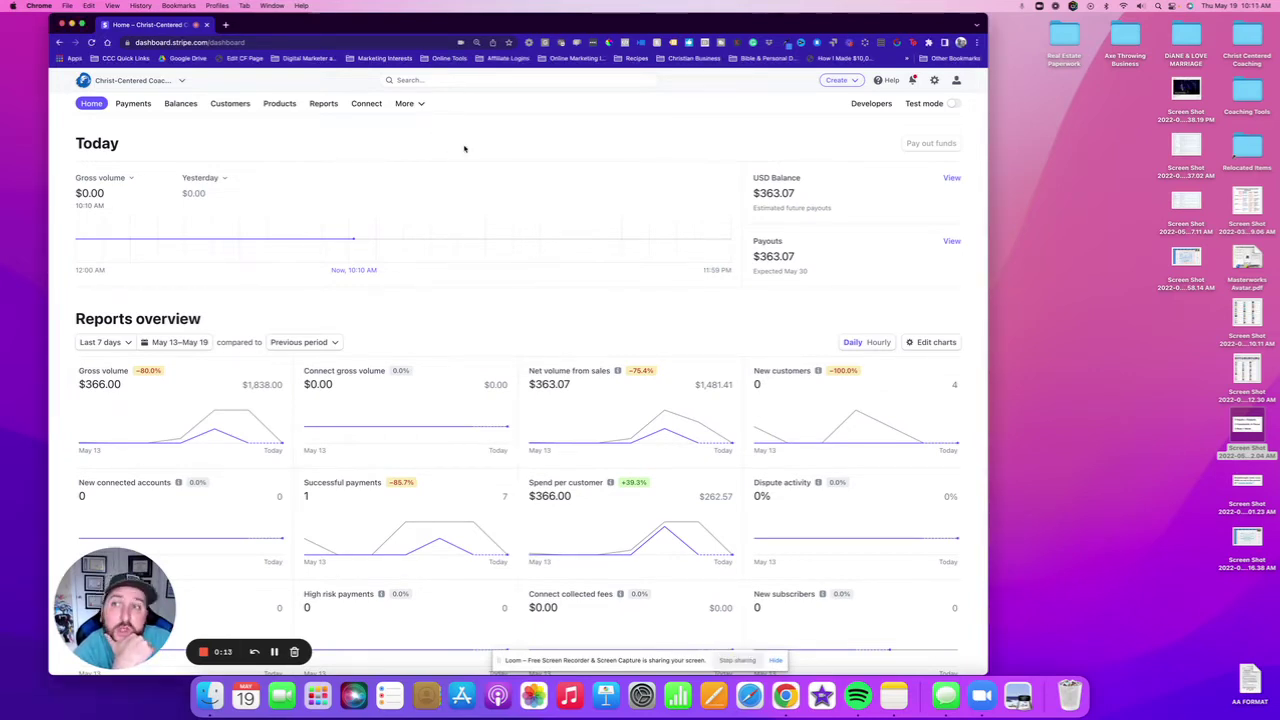
Go to Payment links from the More menu and start a new payment link
{"action": "left_click", "coordinate": [421, 104]}
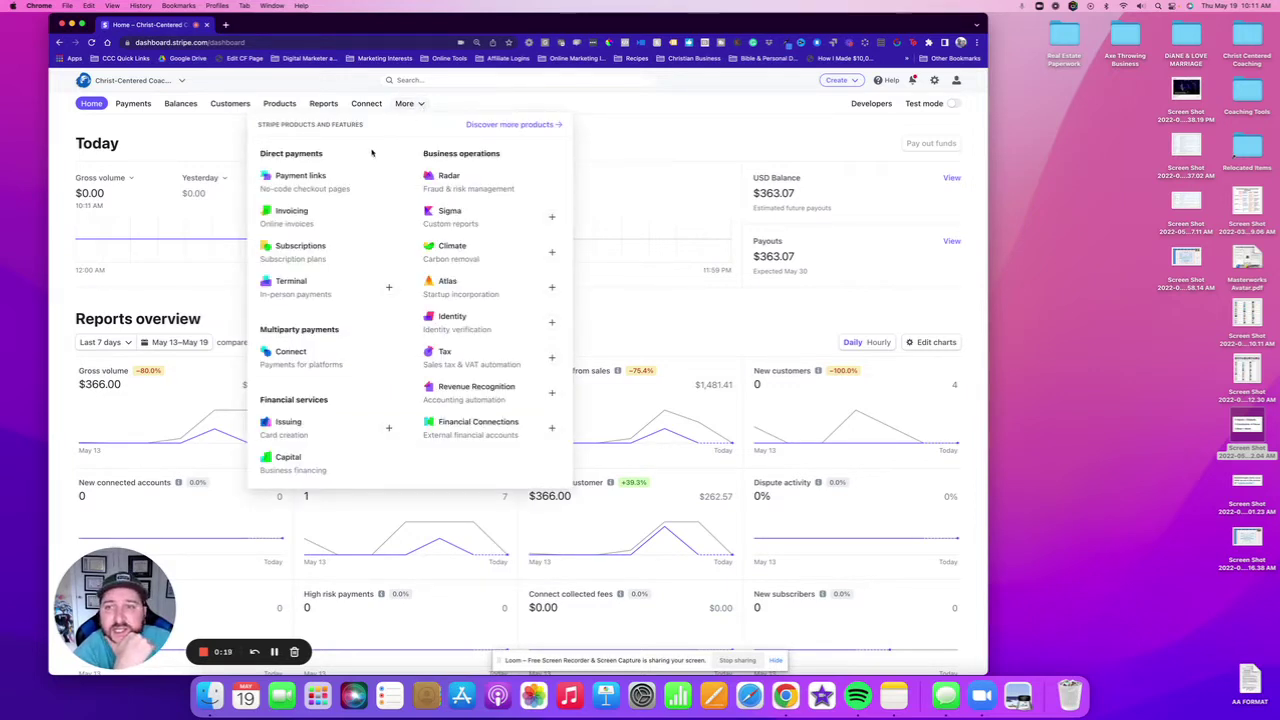
{"action": "left_click", "coordinate": [320, 187]}
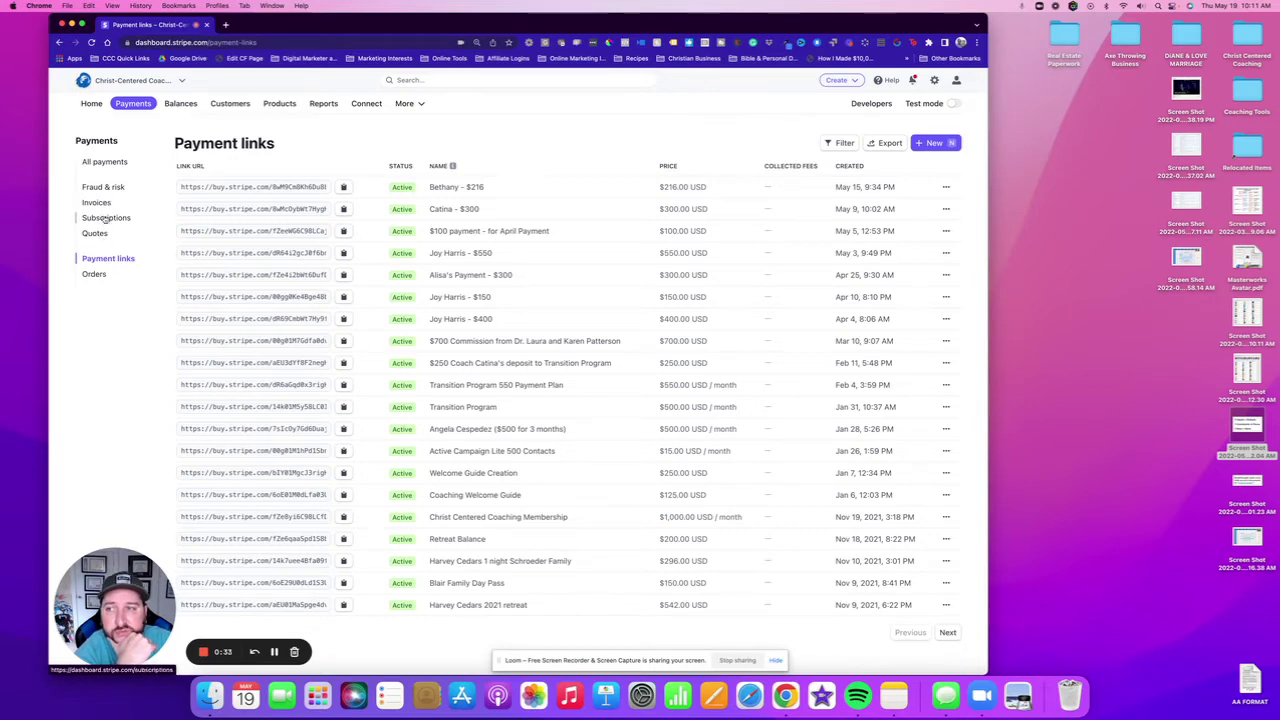
{"action": "left_click", "coordinate": [930, 143]}
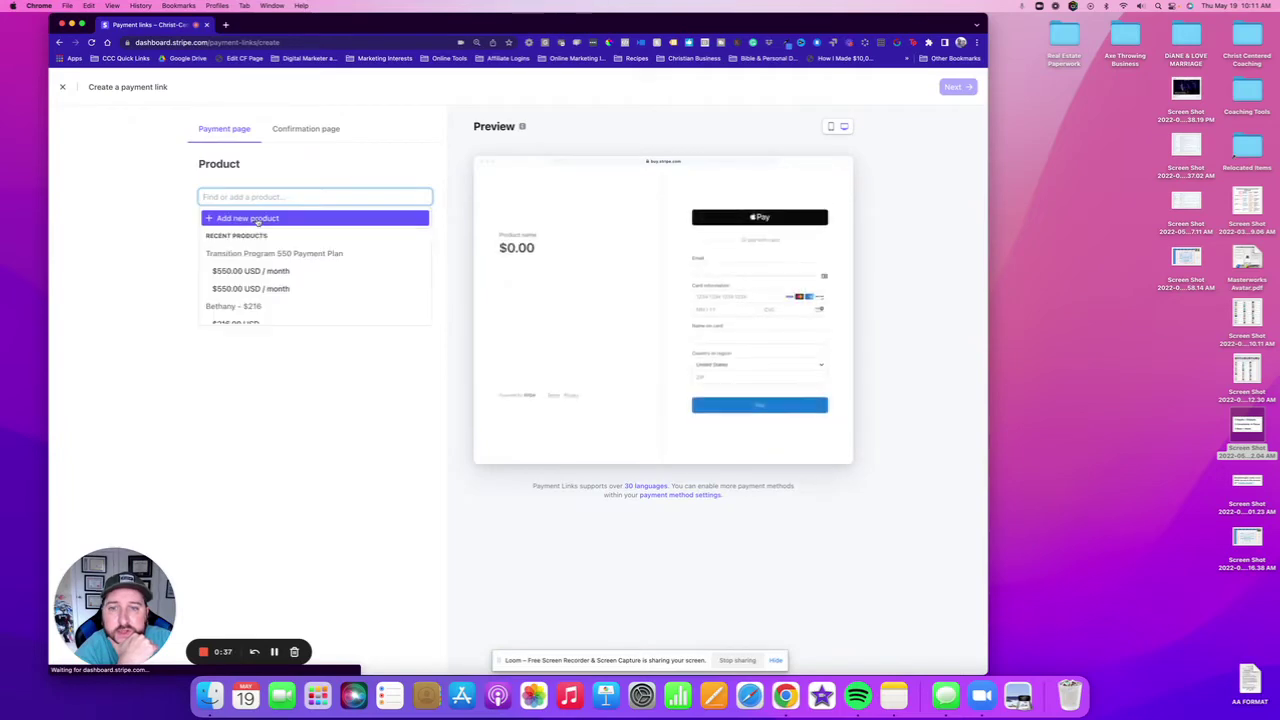
Add a new product named 'Test Workshop' with a one-time price of 5.00 USD
{"action": "left_click", "coordinate": [258, 219]}
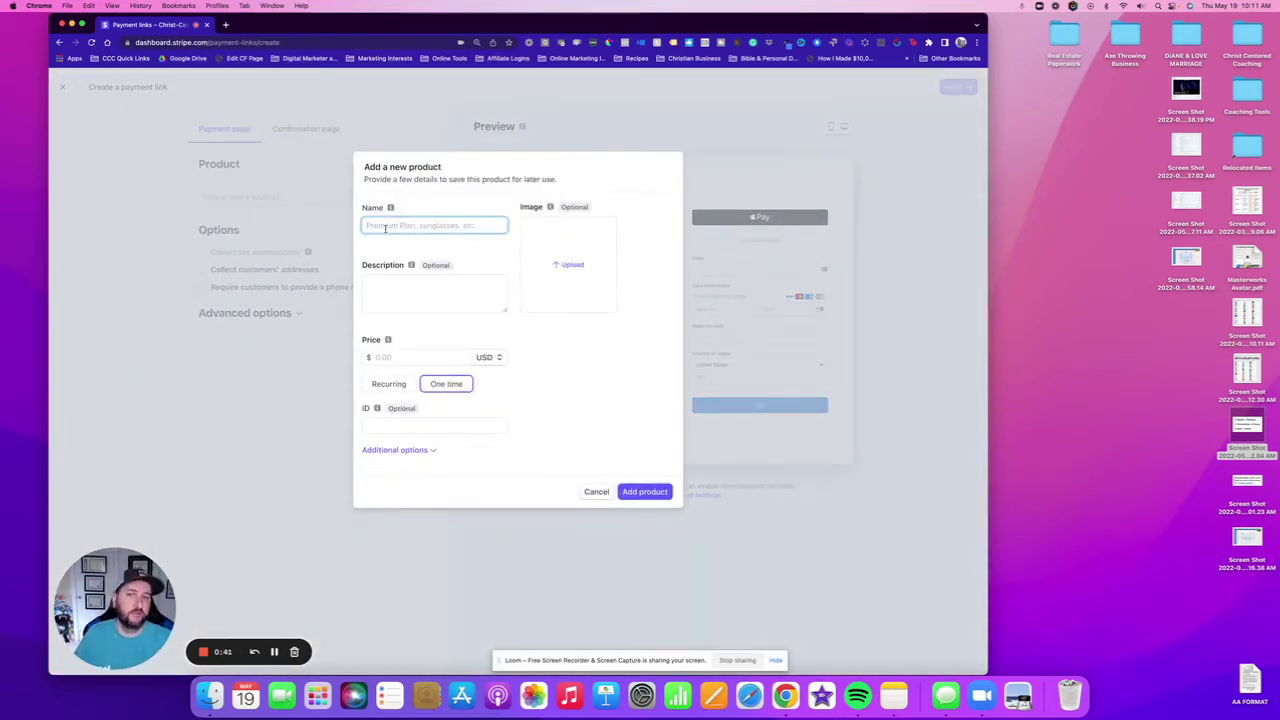
{"action": "type", "text": "T"}
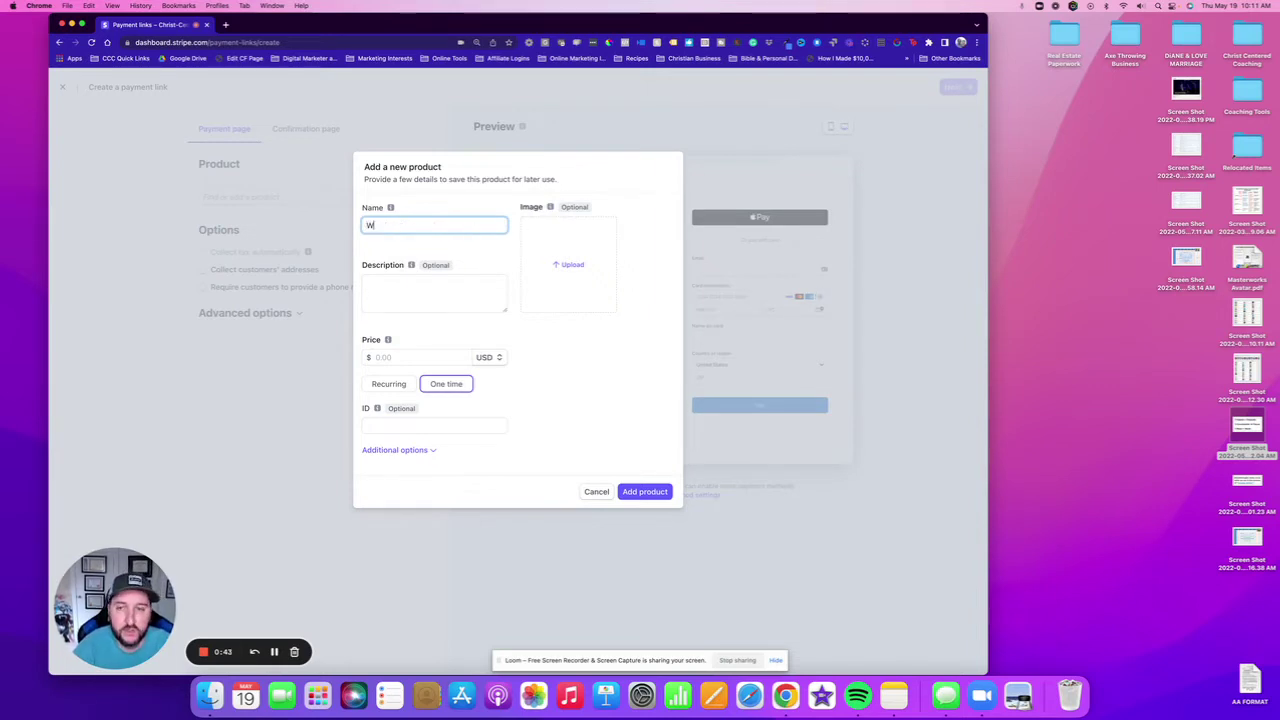
{"action": "type", "text": "est Work"}
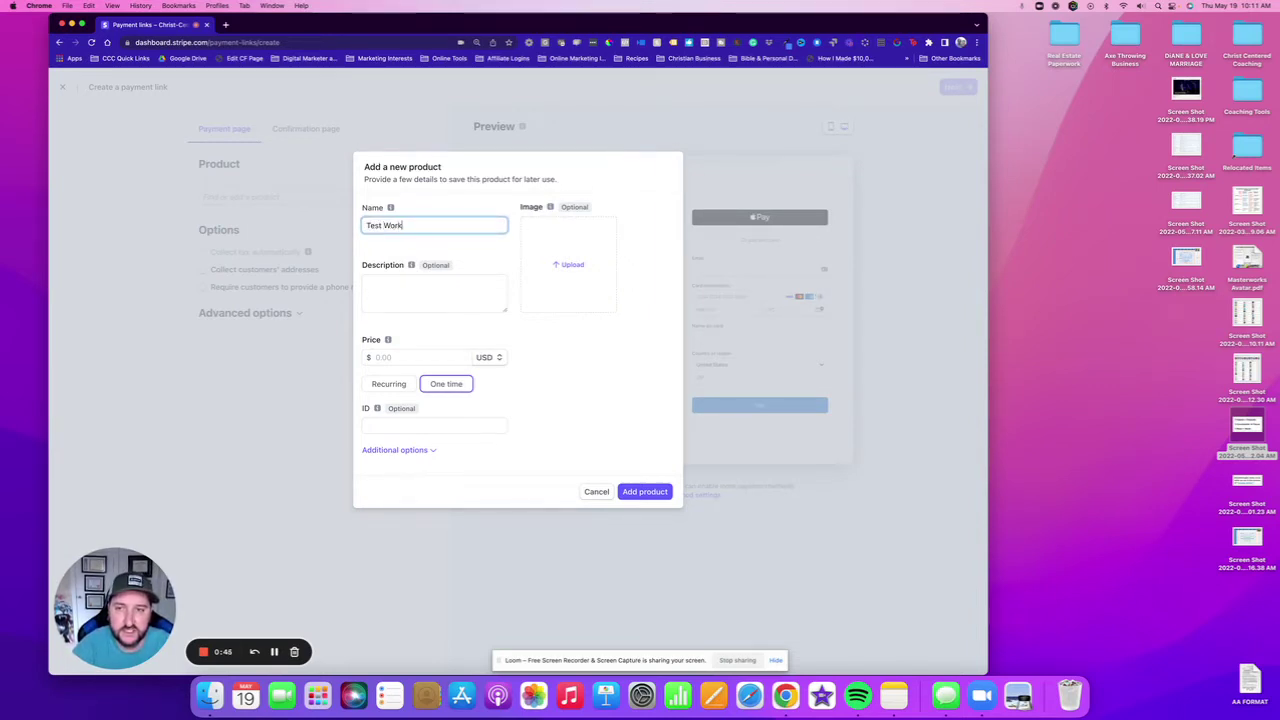
{"action": "type", "text": "shop"}
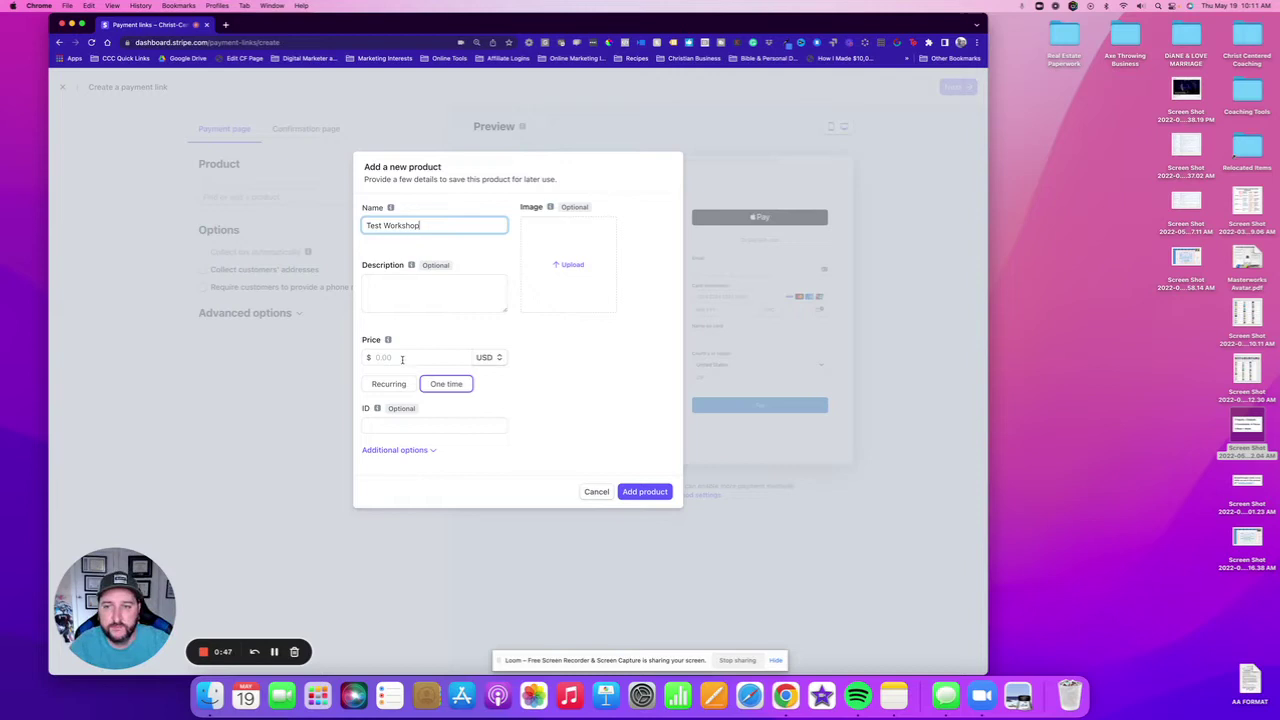
{"action": "left_click", "coordinate": [403, 358]}
{"action": "type", "text": "500"}
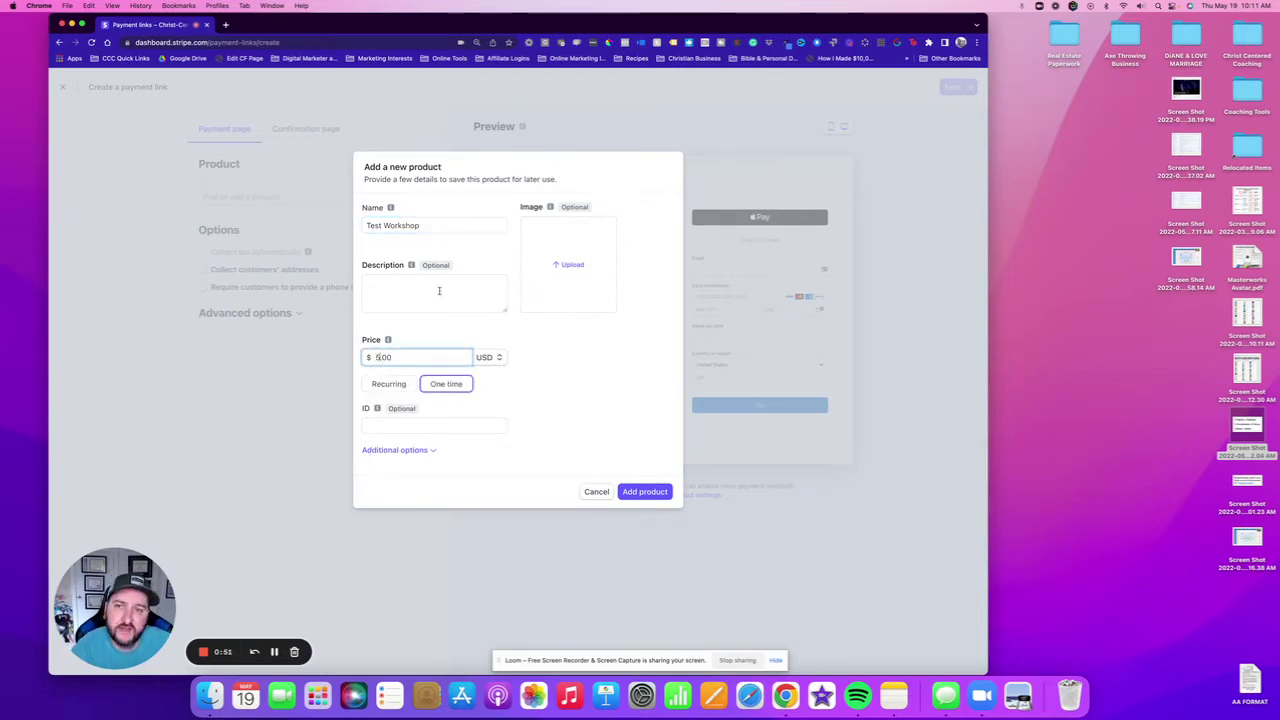
Describe it as 'This is where the workshop description goes', fixing the 'hte' typo
{"action": "left_click", "coordinate": [424, 288]}
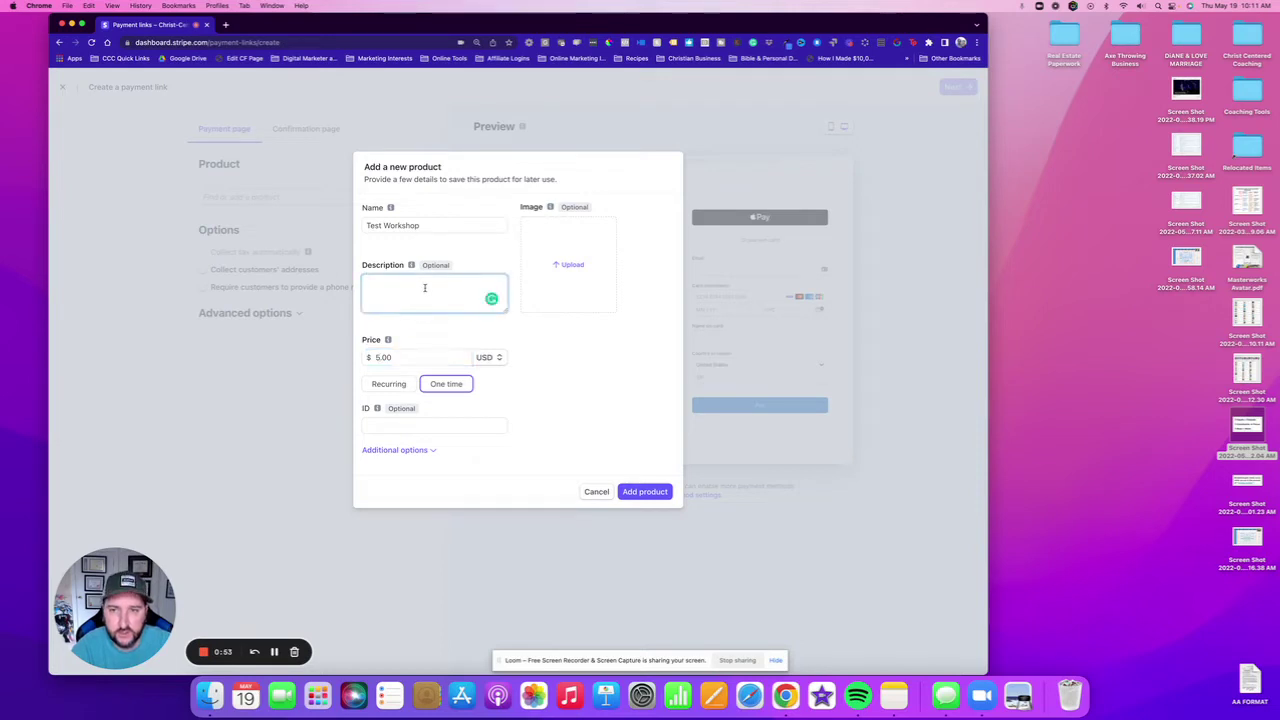
{"action": "type", "text": "Th"}
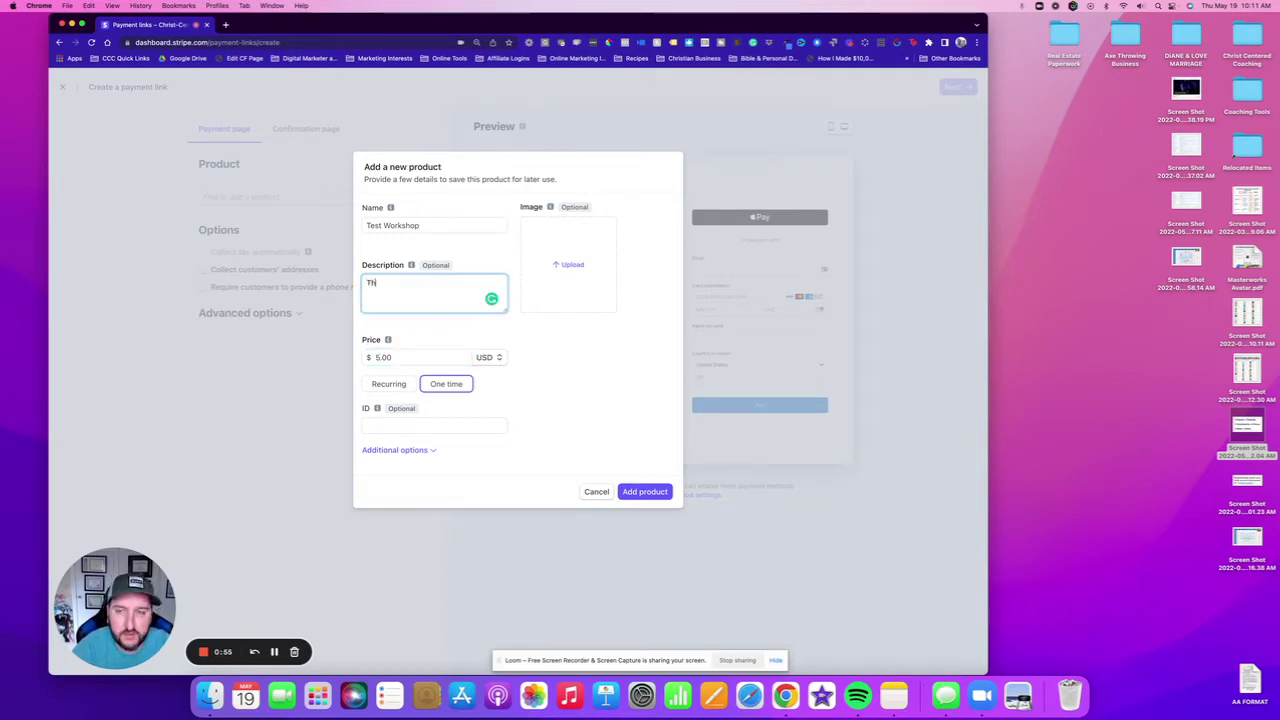
{"action": "type", "text": "is is where hte wor"}
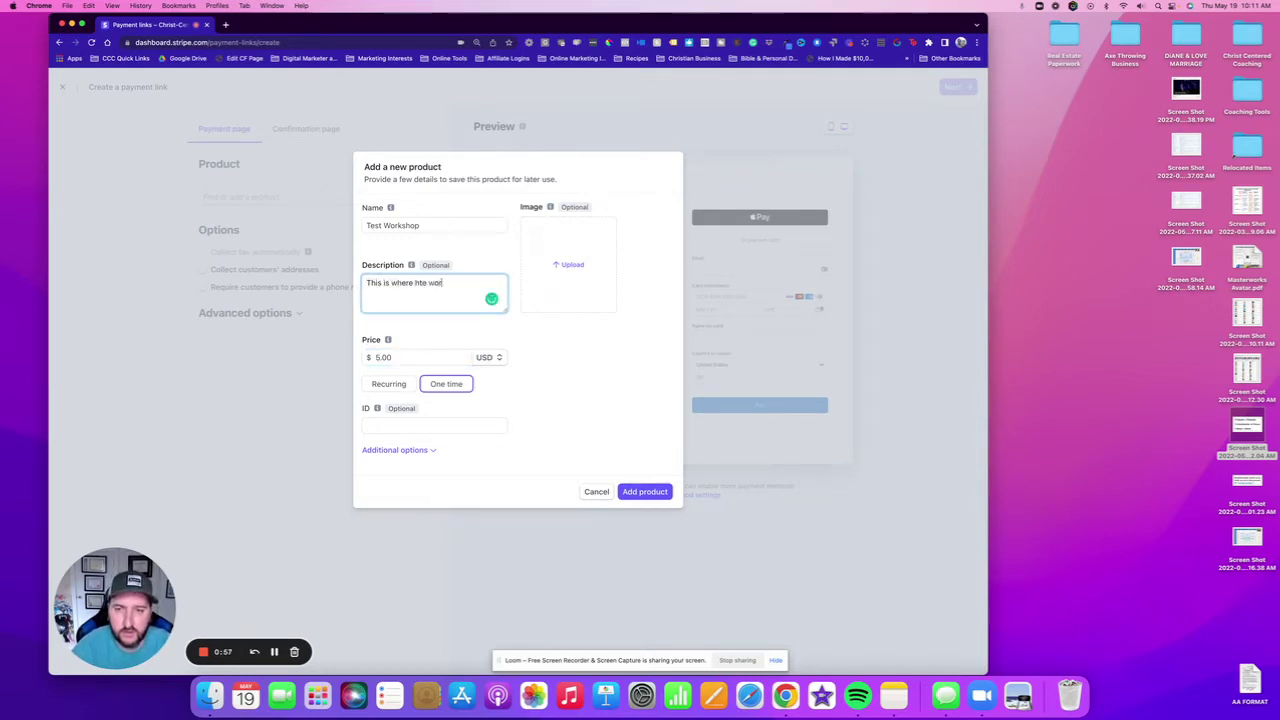
{"action": "type", "text": "kshop desc"}
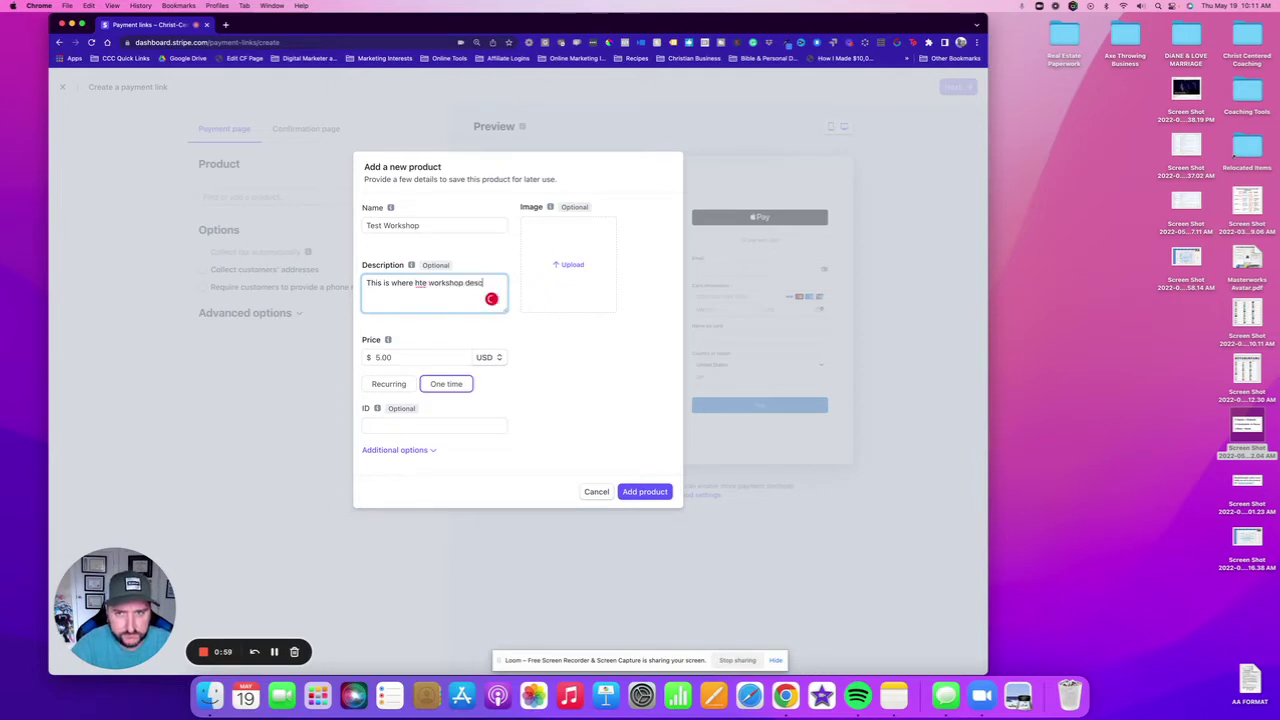
{"action": "type", "text": "ription goes"}
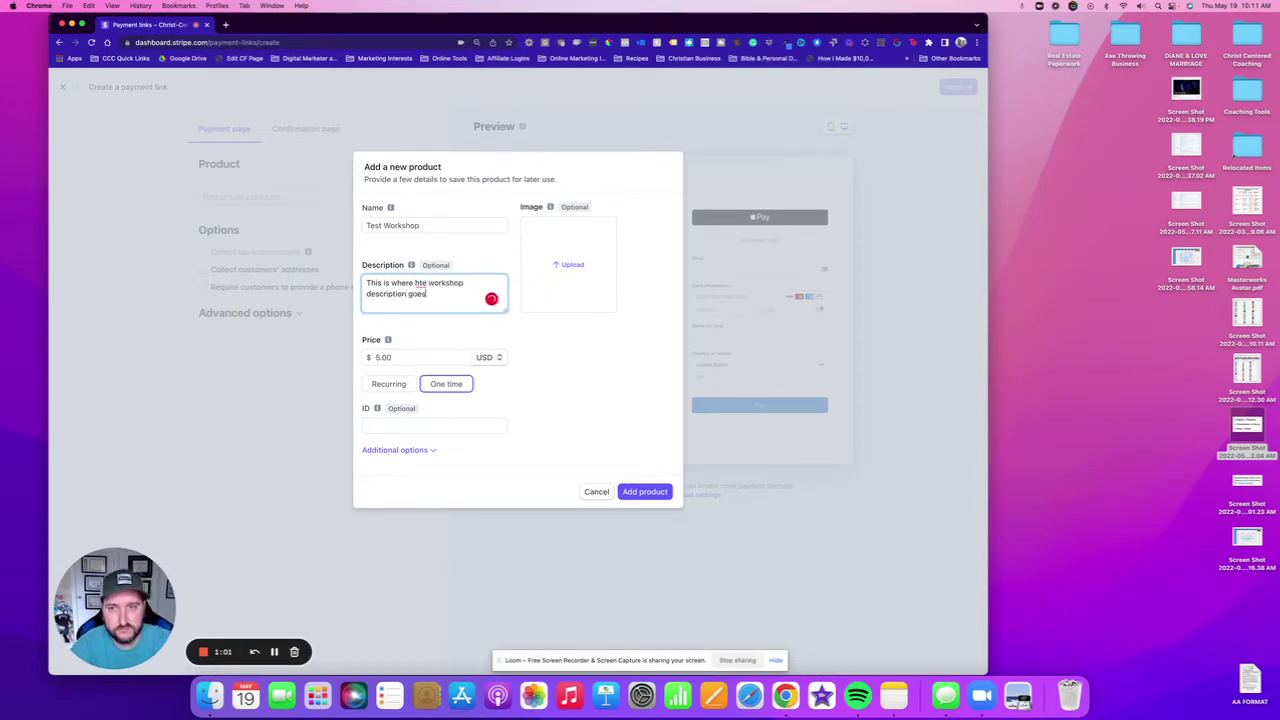
{"action": "right_click", "coordinate": [420, 283]}
{"action": "left_click", "coordinate": [430, 300]}
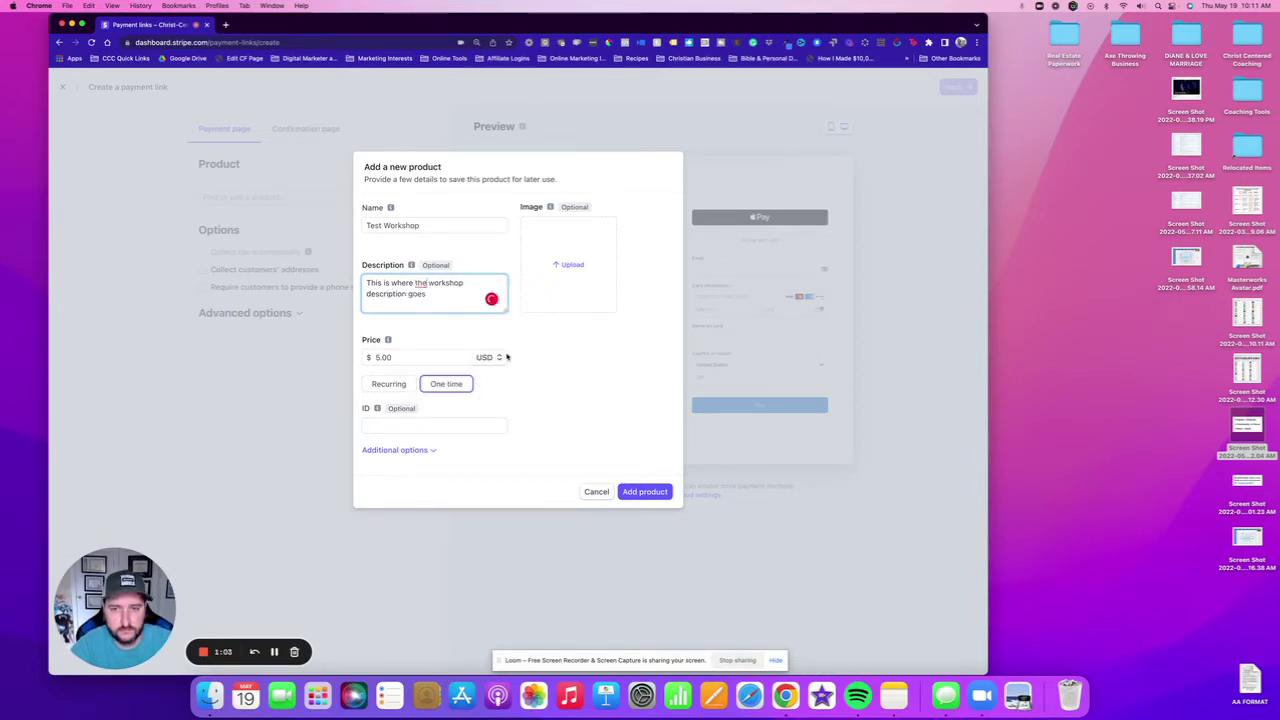
Add Test Workshop to the link, collecting addresses and phone numbers and saving payment details
{"action": "left_click", "coordinate": [648, 492]}
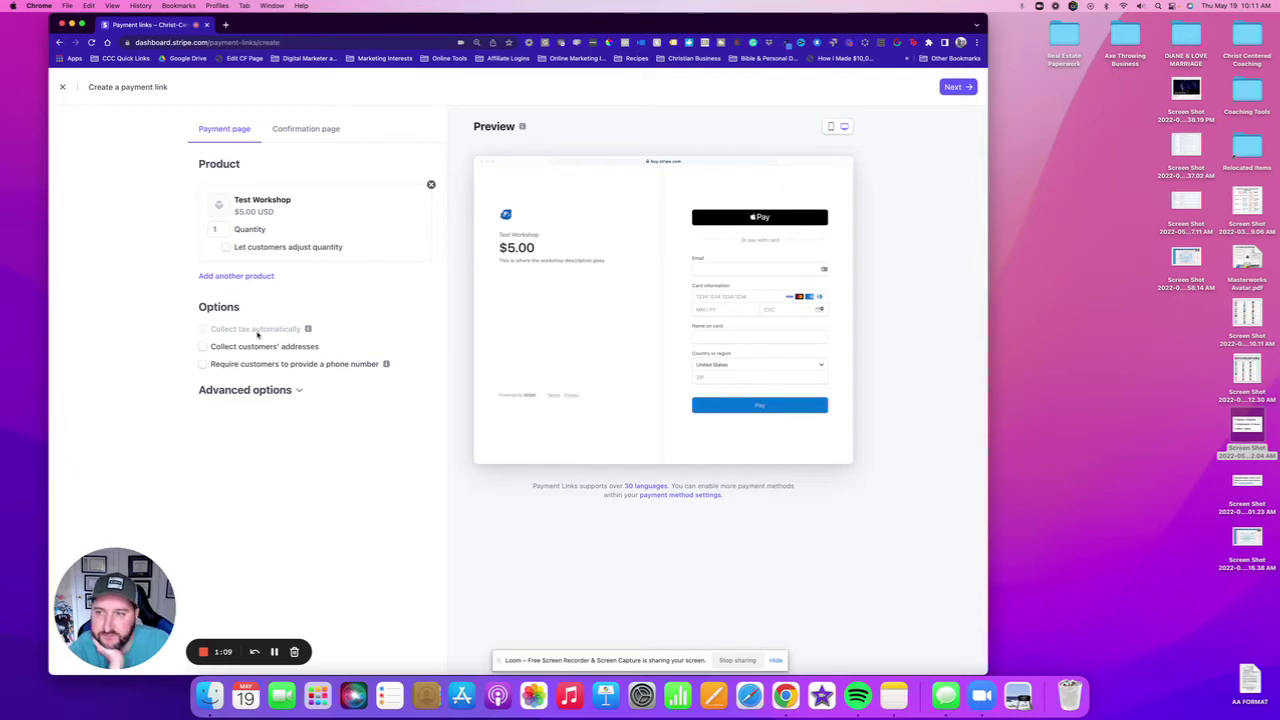
{"action": "left_click", "coordinate": [203, 347]}
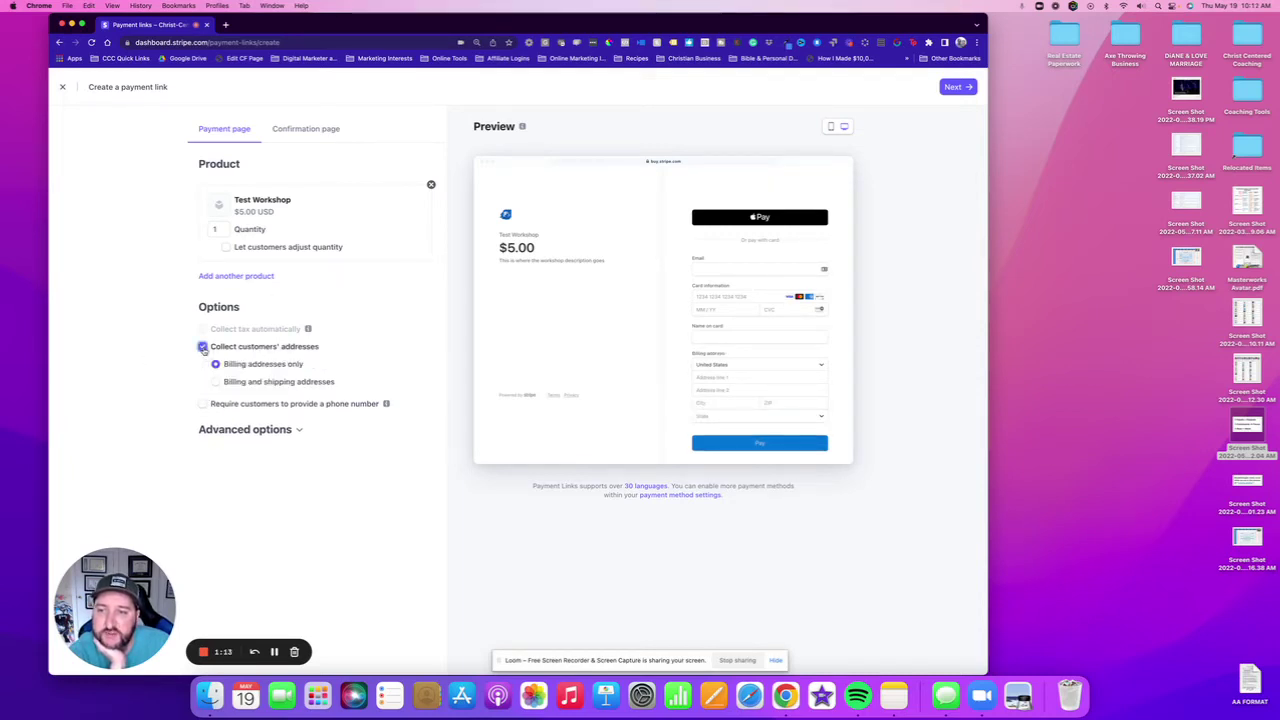
{"action": "left_click", "coordinate": [203, 405]}
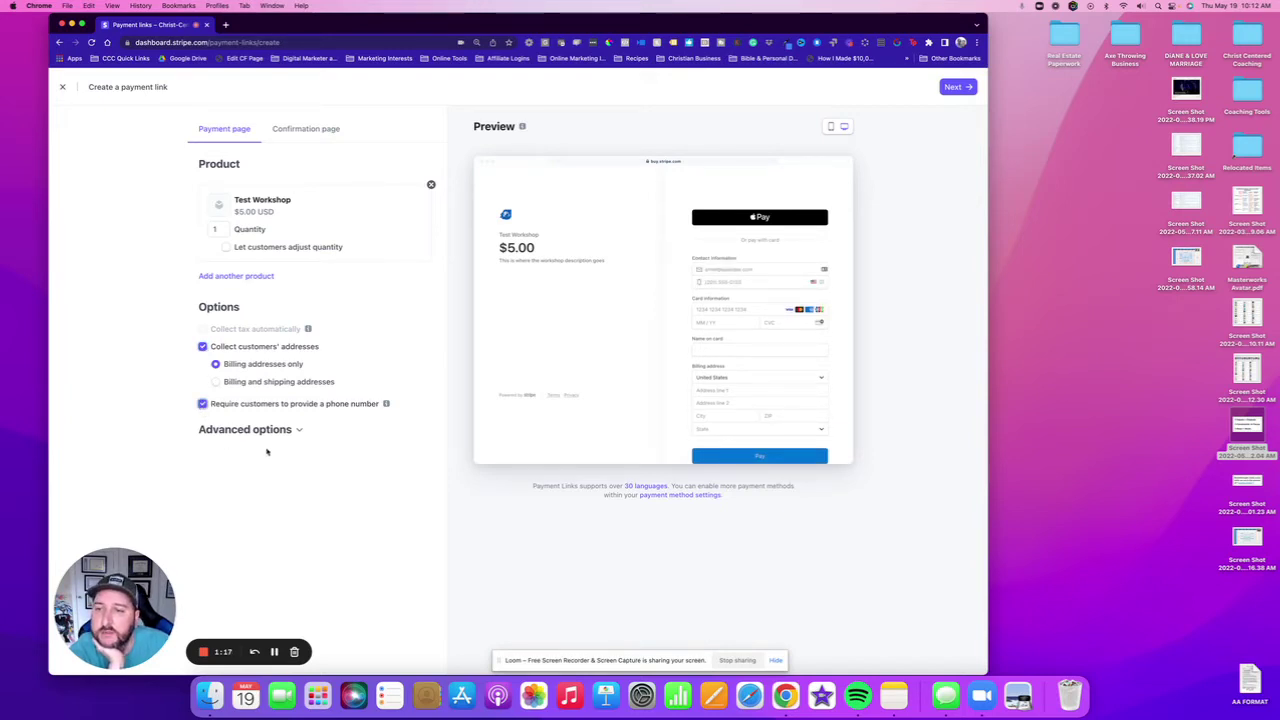
{"action": "left_click", "coordinate": [299, 432]}
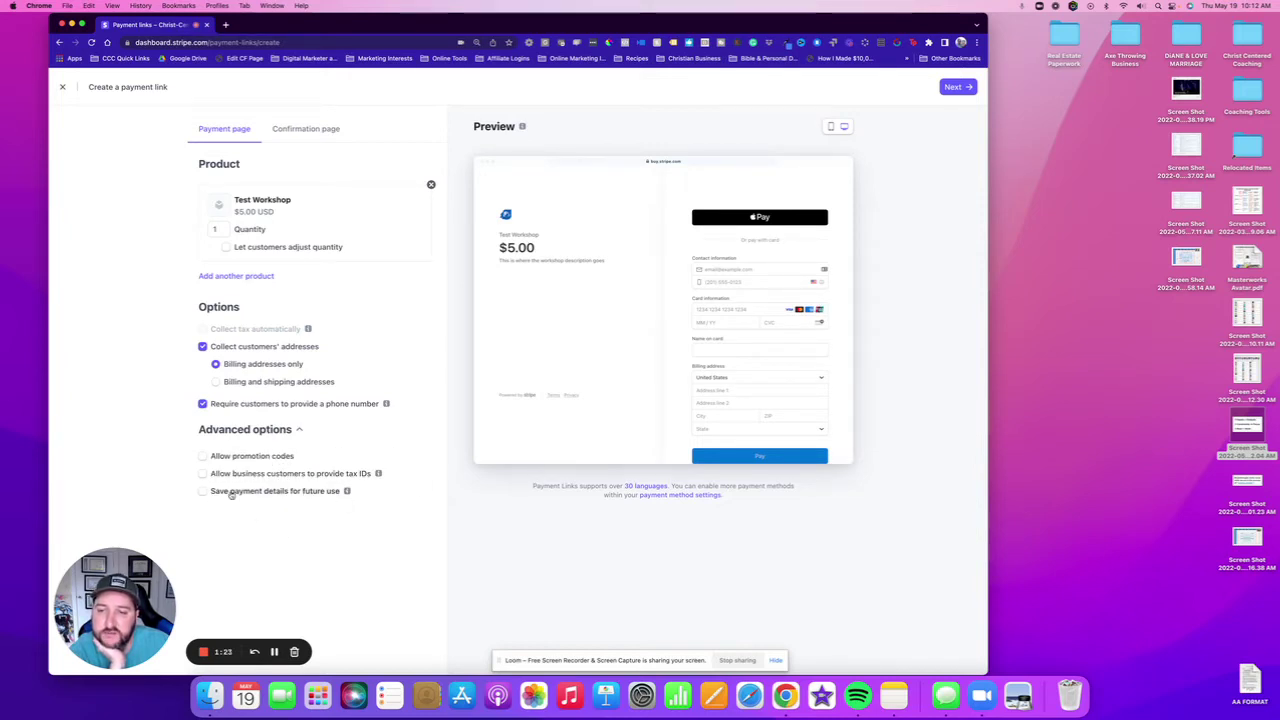
{"action": "left_click", "coordinate": [203, 492]}
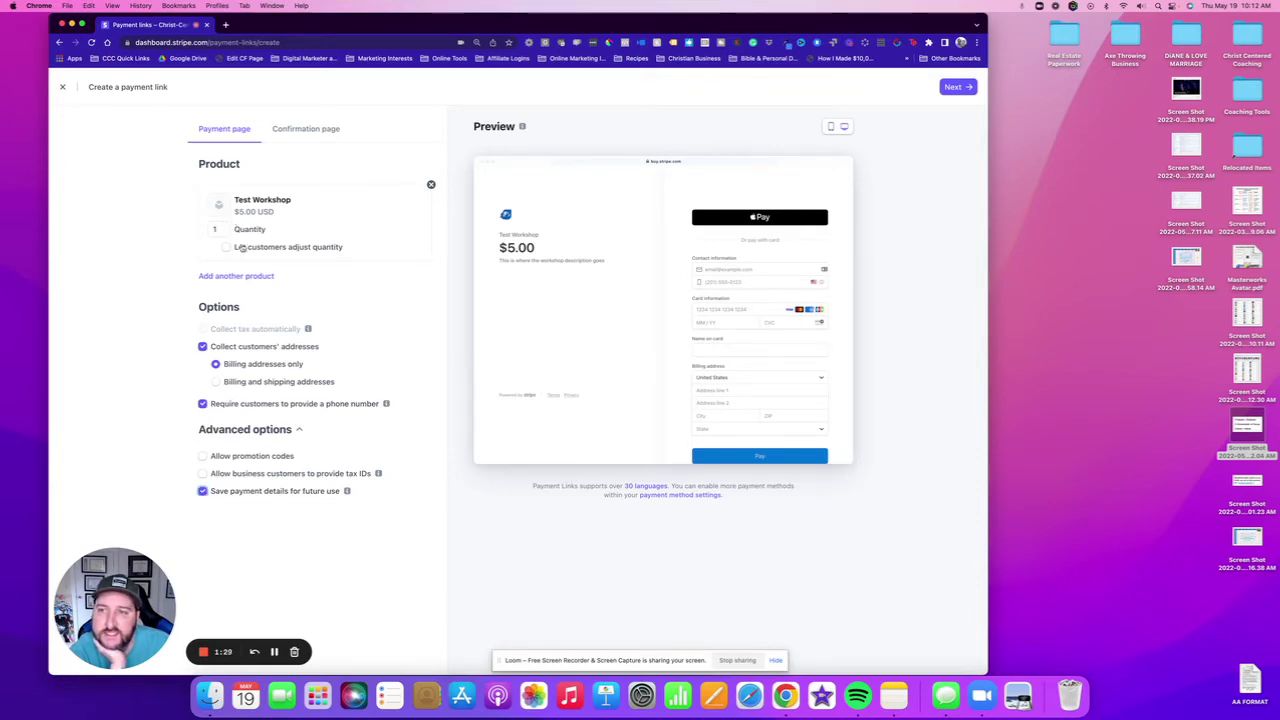
Set a custom confirmation message: 'Thanks for your order! Please click here to register for the workshop…'
{"action": "left_click", "coordinate": [319, 131]}
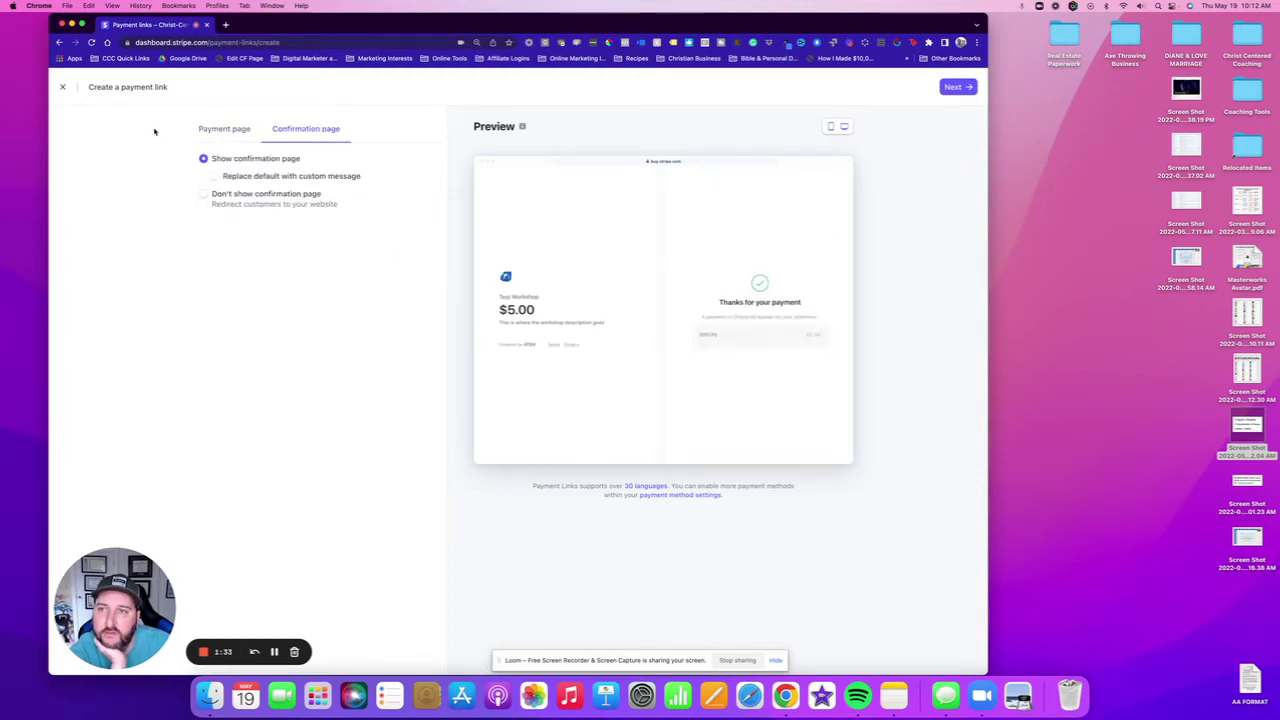
{"action": "left_click", "coordinate": [224, 129]}
{"action": "left_click", "coordinate": [315, 131]}
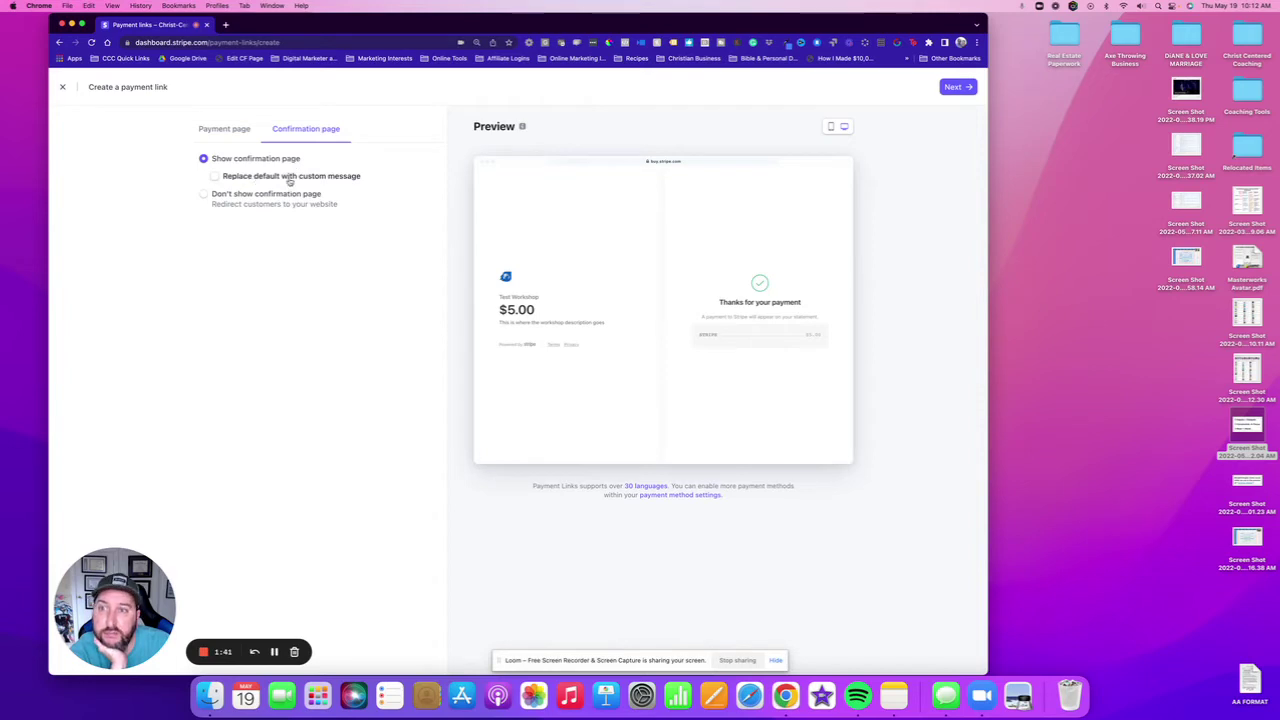
{"action": "left_click", "coordinate": [260, 179]}
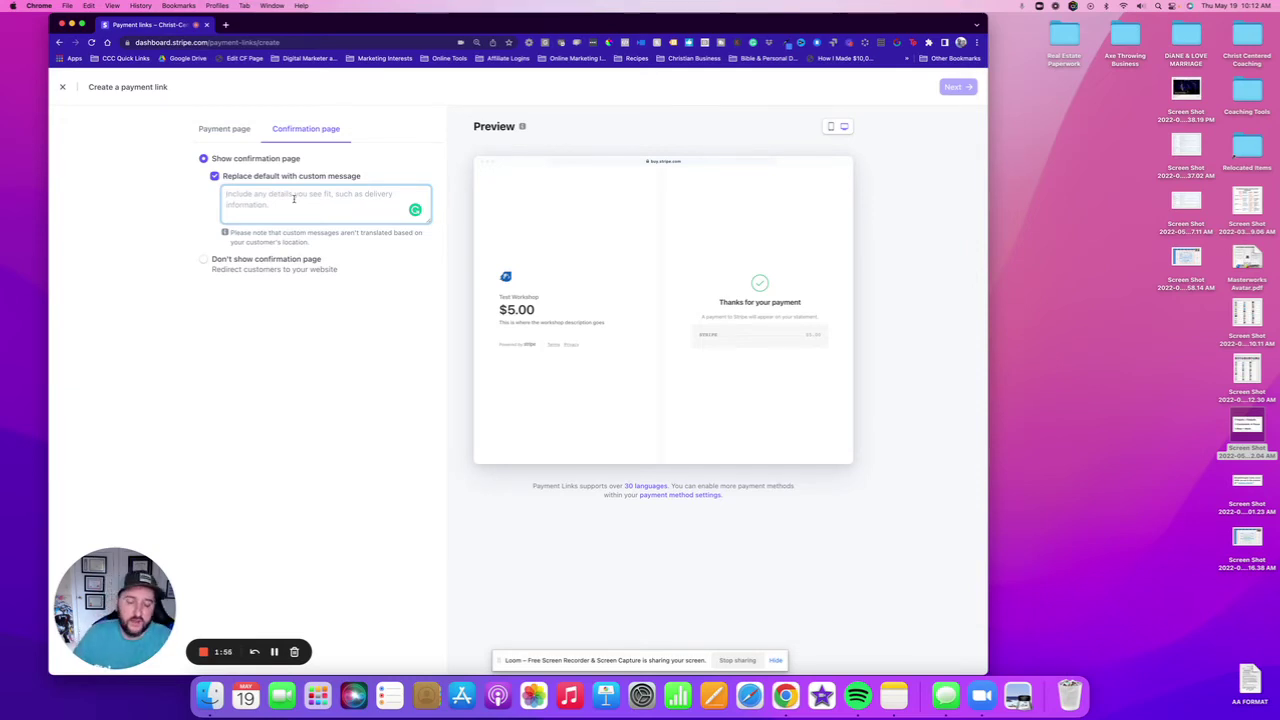
{"action": "type", "text": "pu"}
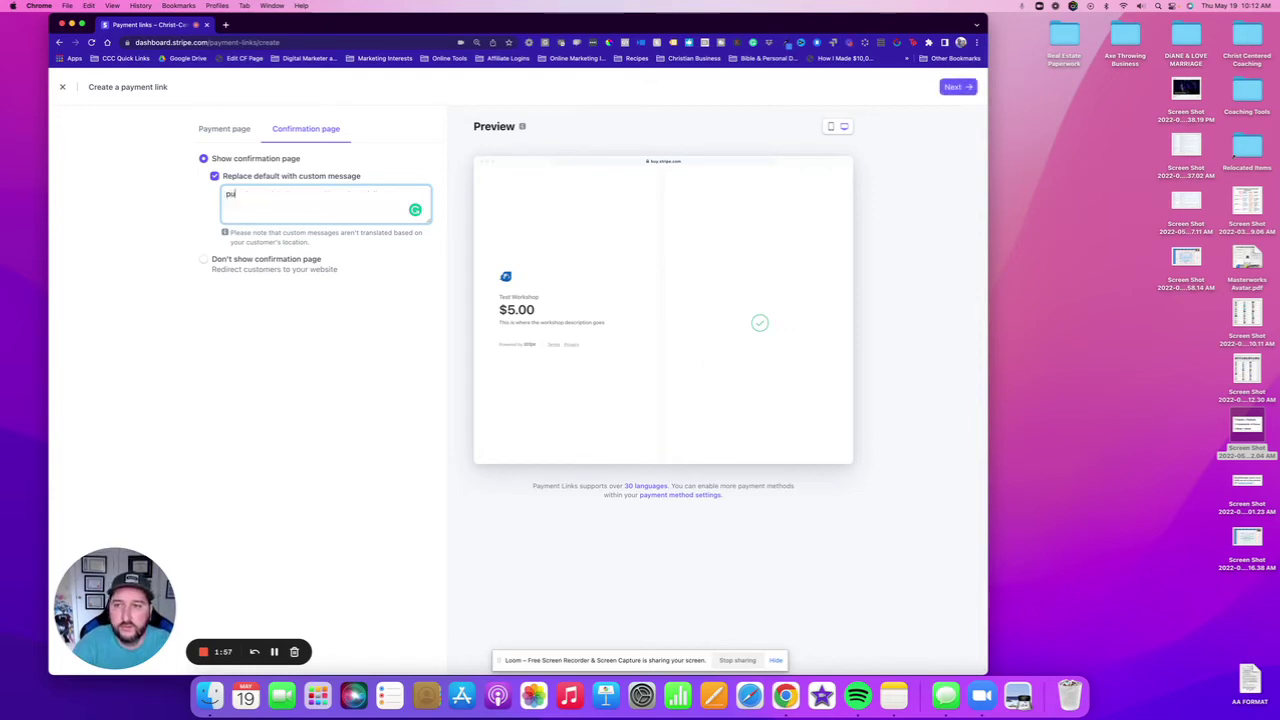
{"action": "type", "text": "t the url"}
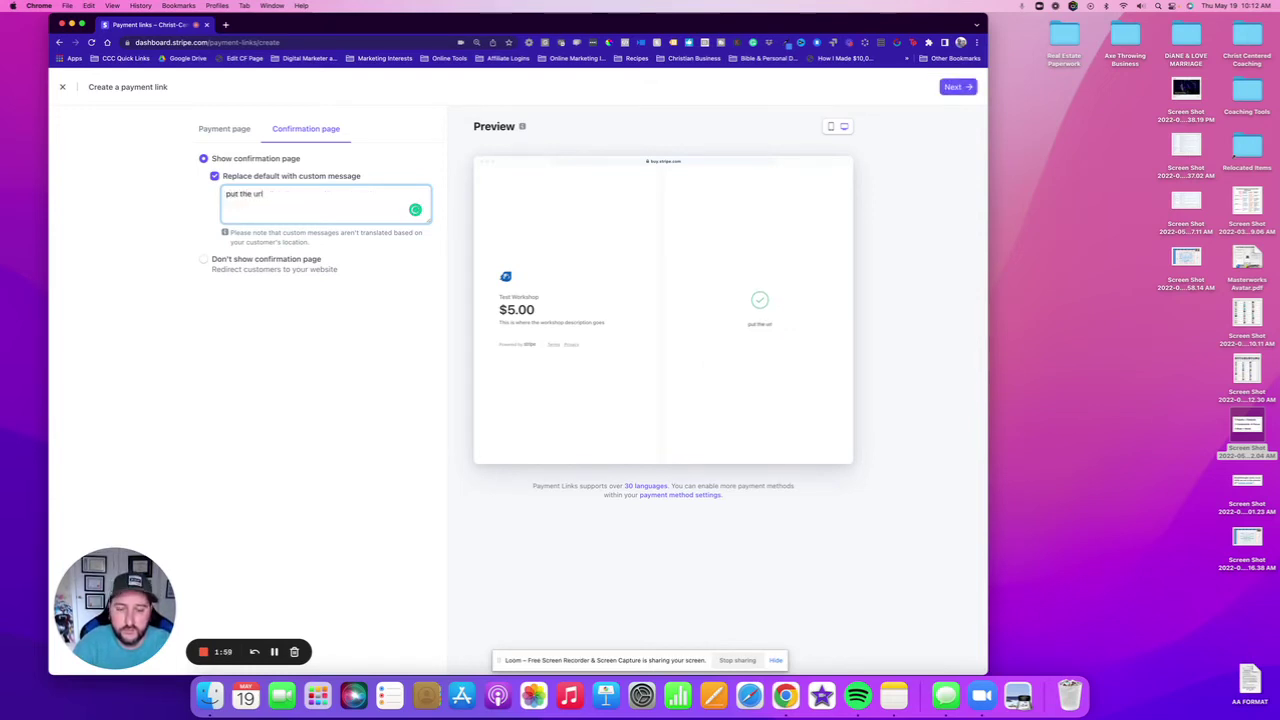
{"action": "type", "text": " here"}
{"action": "key", "text": "super+a"}
{"action": "type", "text": "Thanks"}
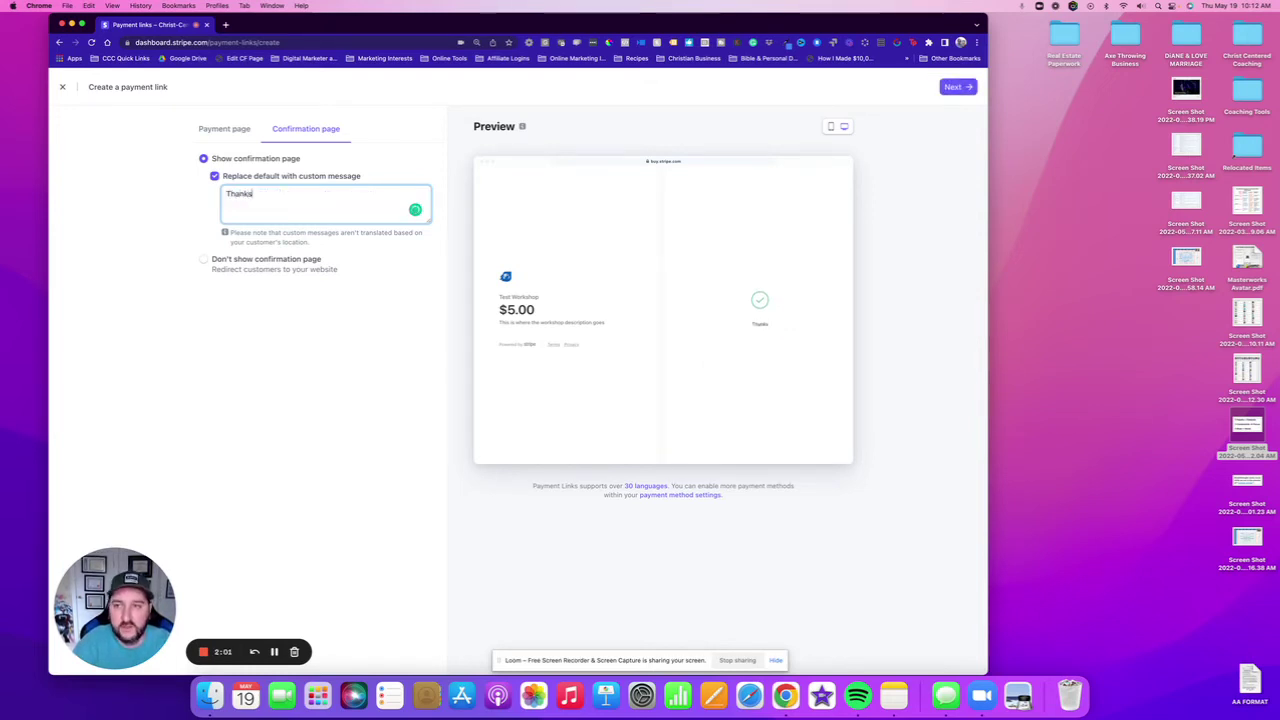
{"action": "type", "text": " for your order!"}
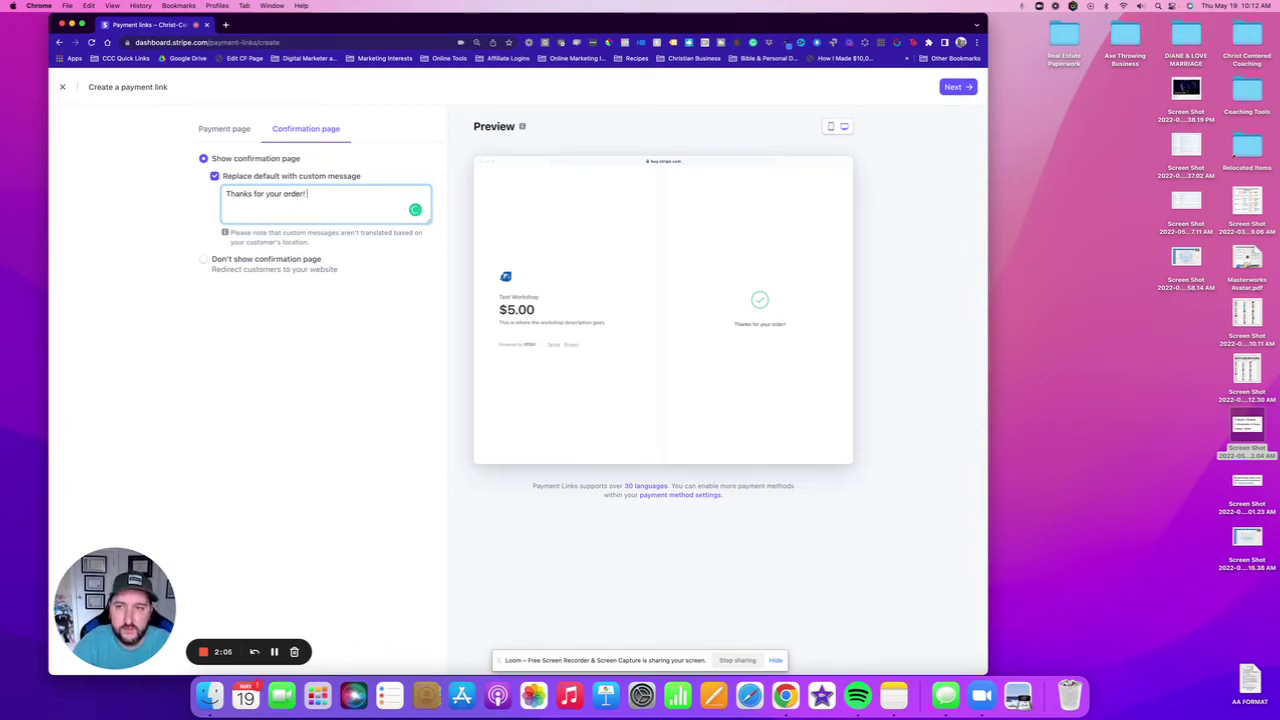
{"action": "type", "text": " Please click her"}
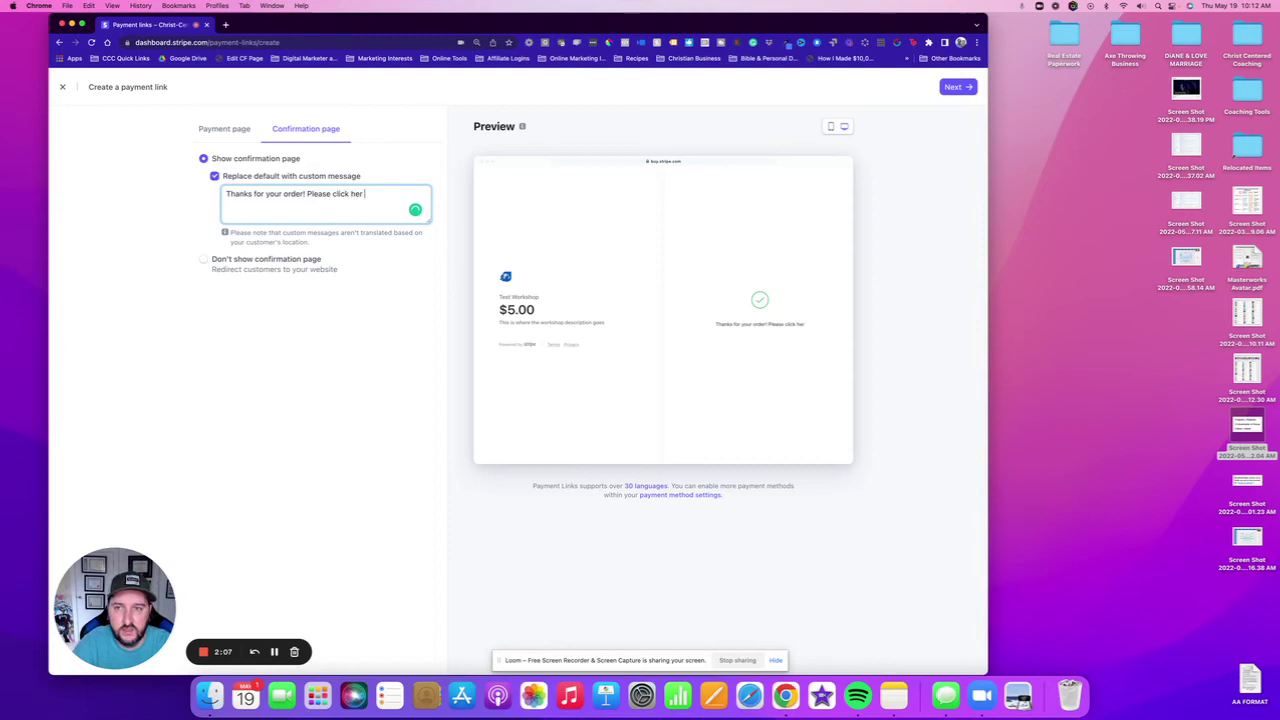
{"action": "type", "text": "e to"}
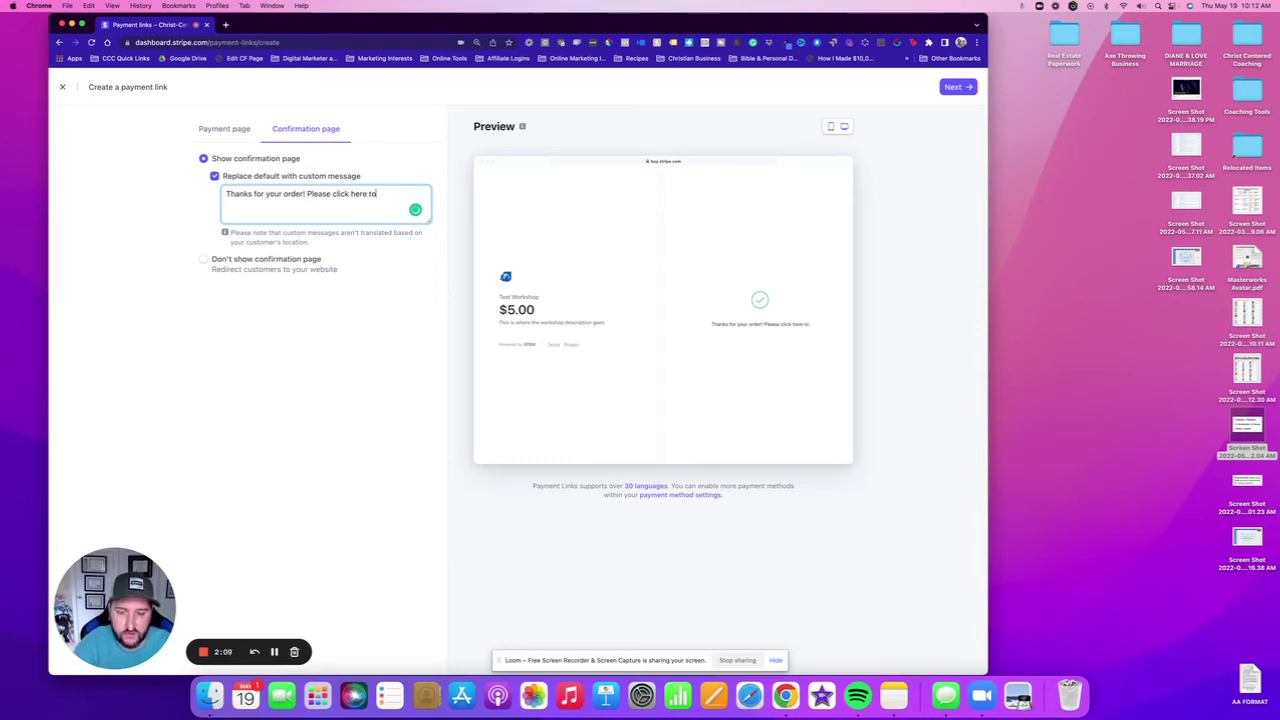
{"action": "type", "text": " register for the"}
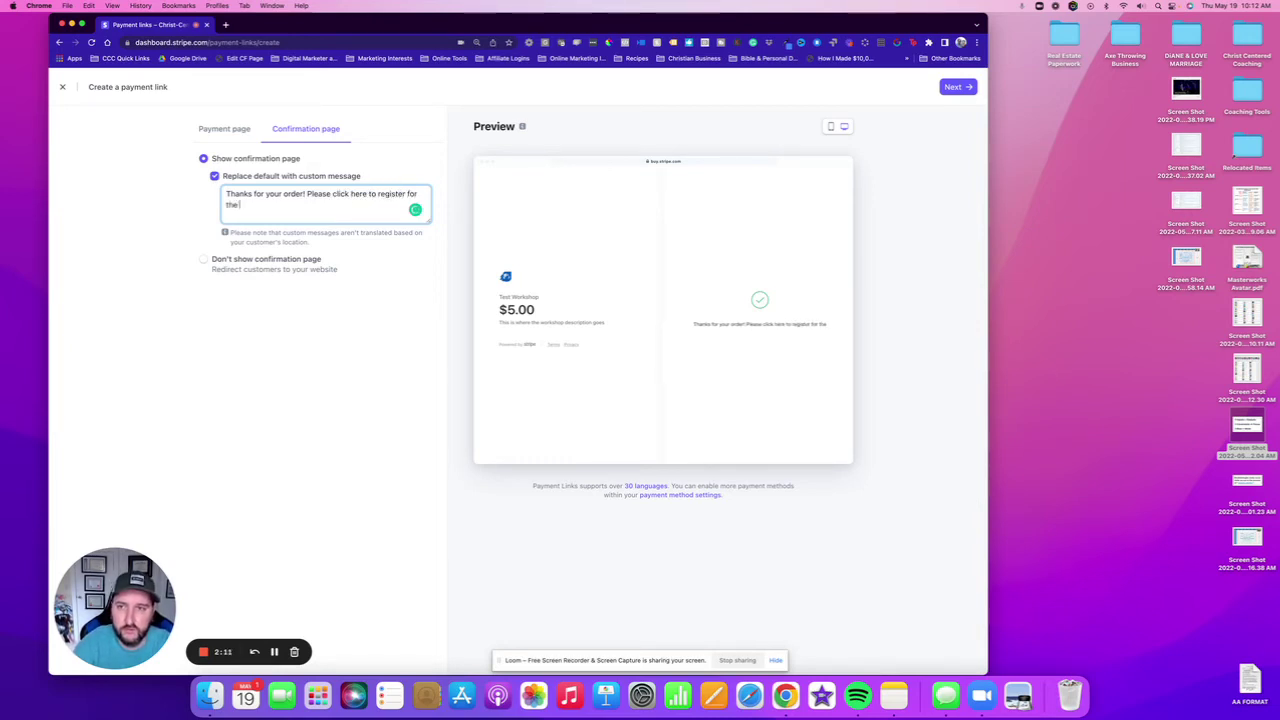
{"action": "type", "text": " workshop. You will not"}
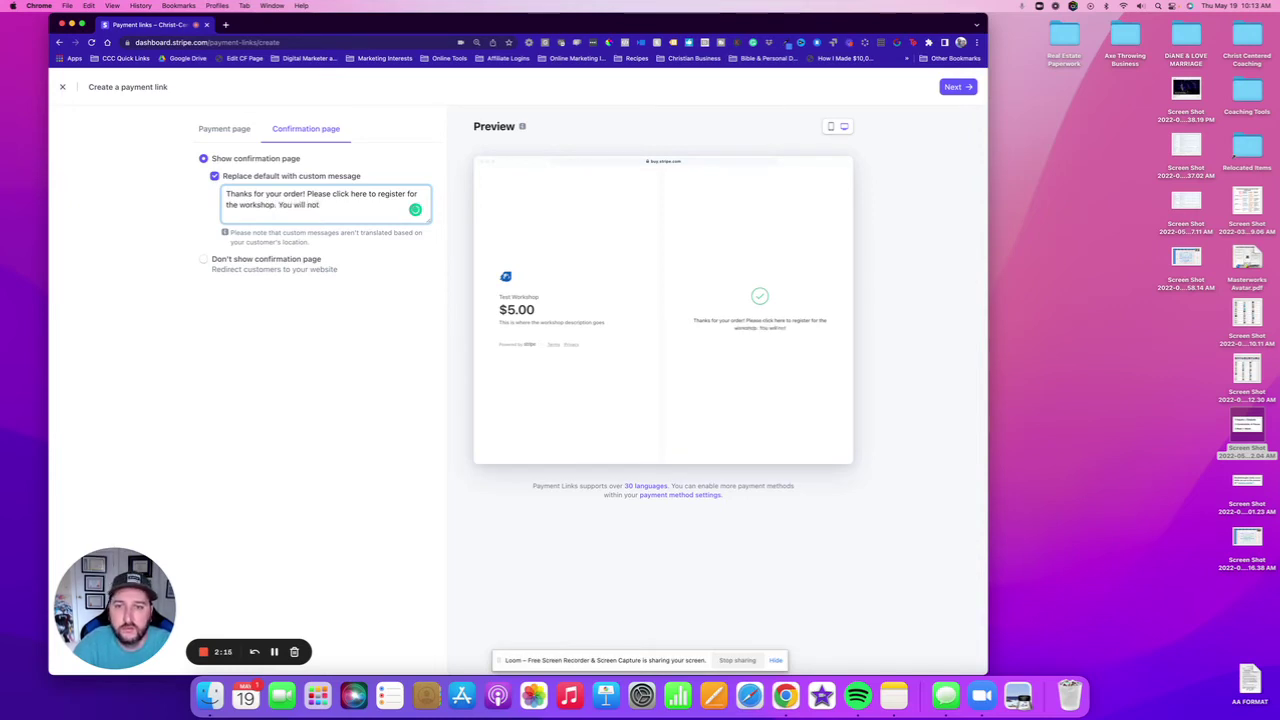
{"action": "type", "text": " be able to see th"}
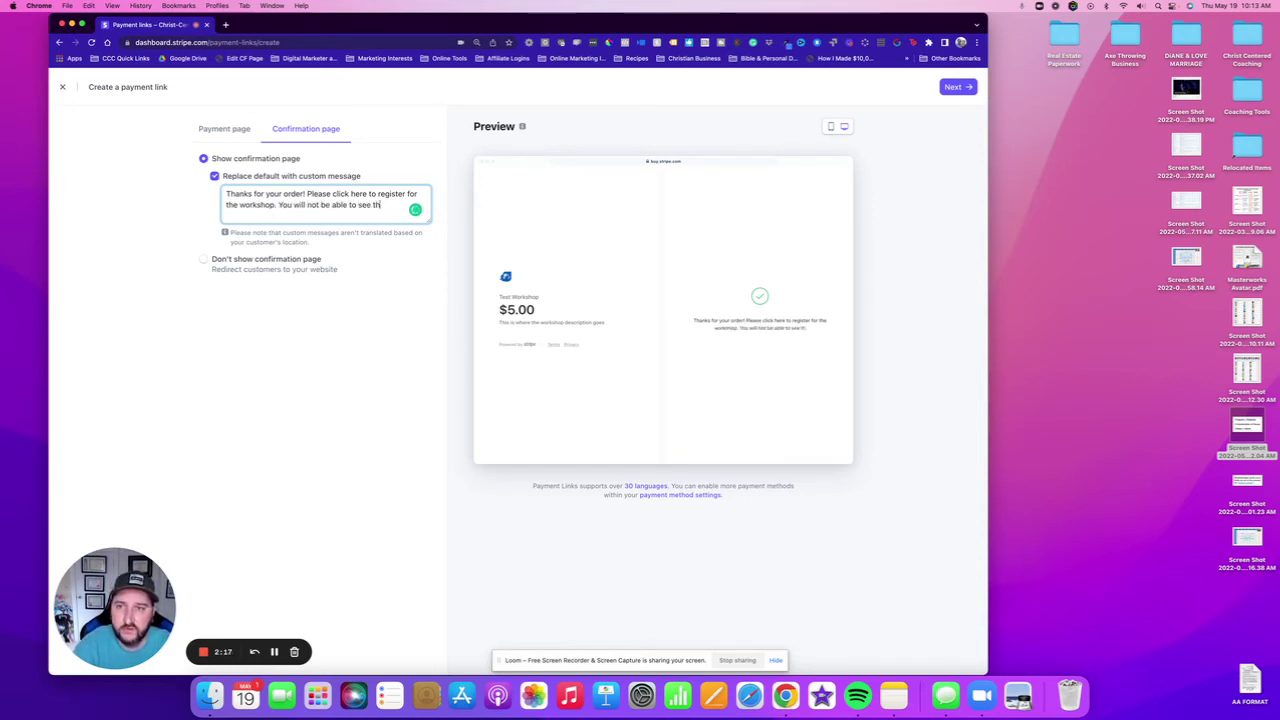
{"action": "type", "text": "is page again s"}
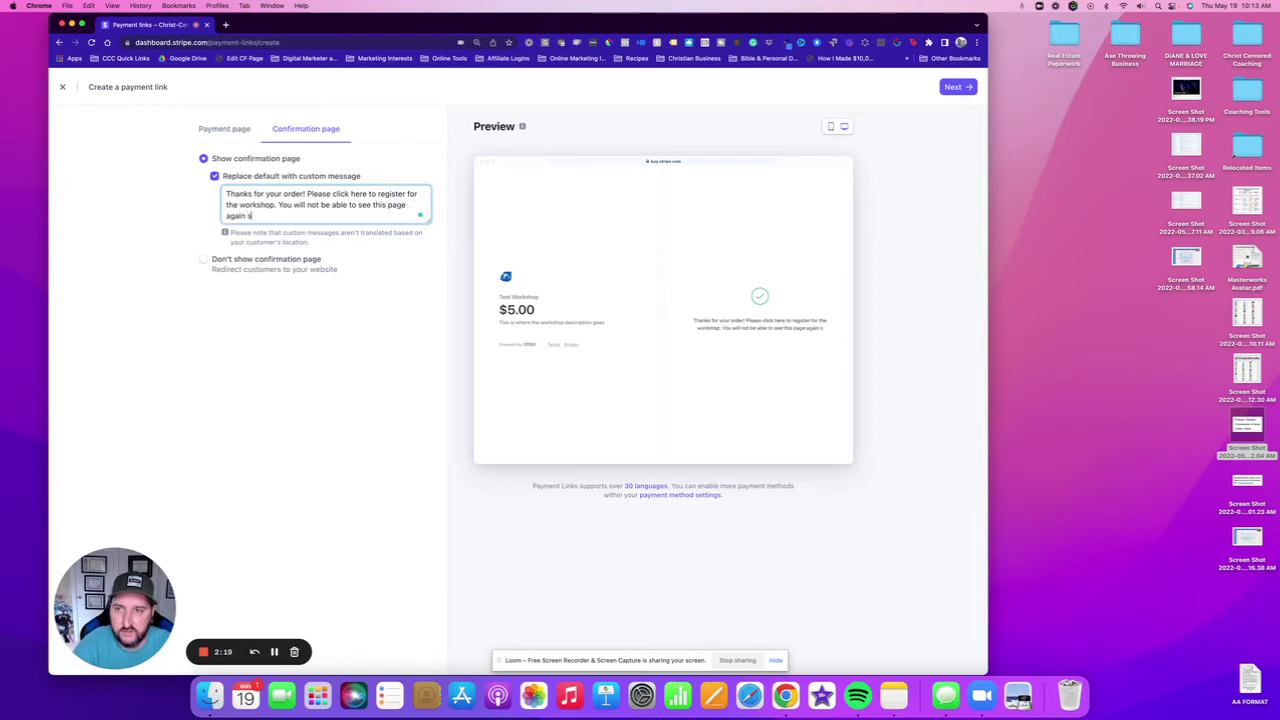
{"action": "type", "text": "o please register now."}
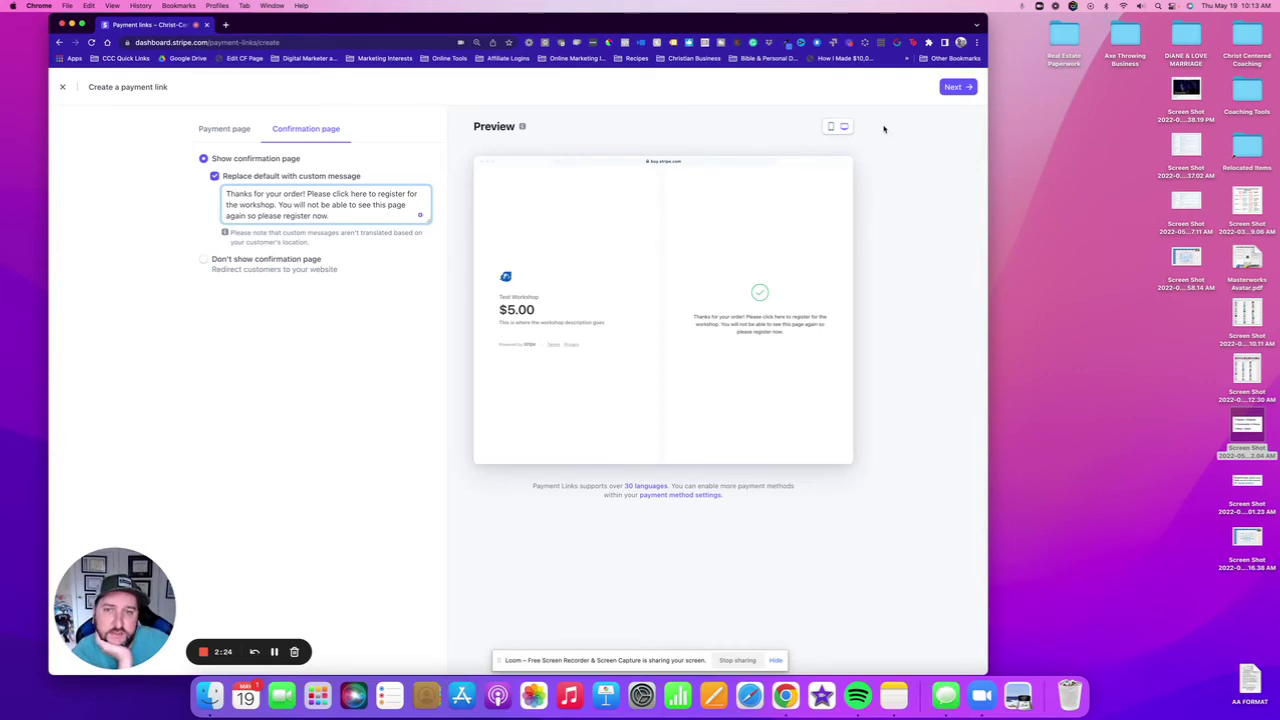
{"action": "type", "text": " LINK"}
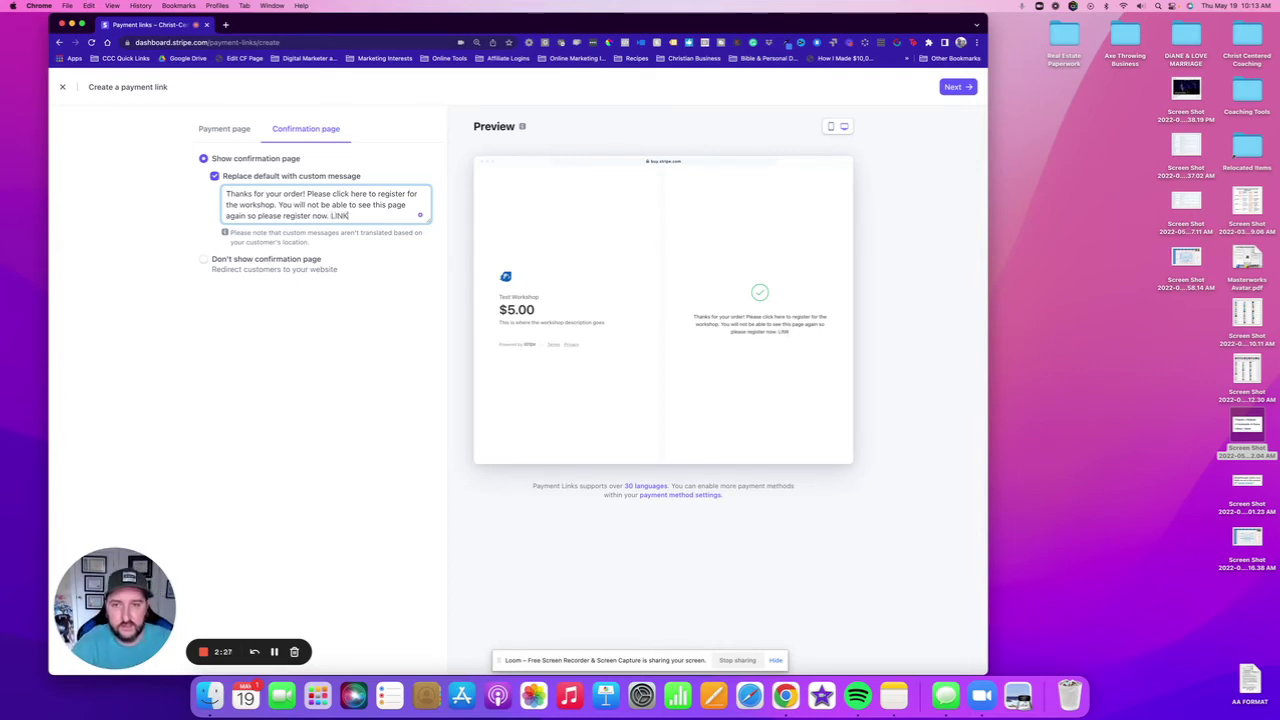
Turn off payment splitting with a connected account, create the link, and copy its URL
{"action": "left_click", "coordinate": [956, 87]}
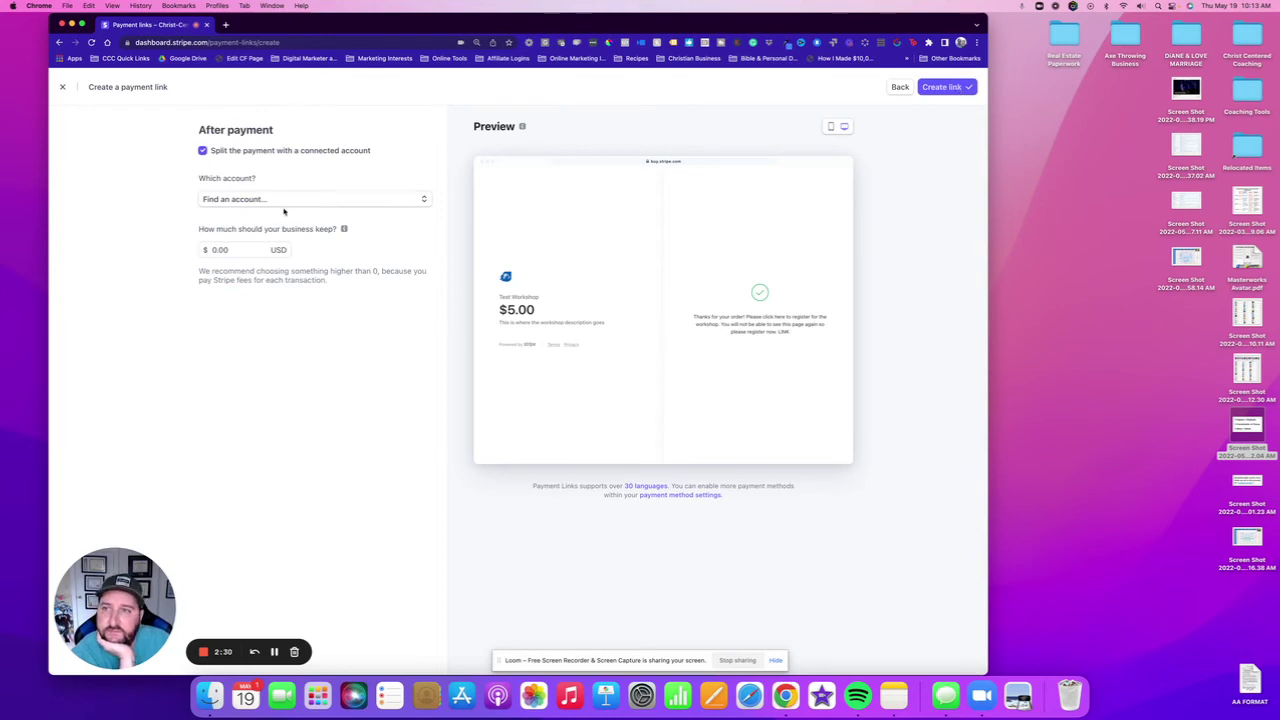
{"action": "left_click", "coordinate": [203, 150]}
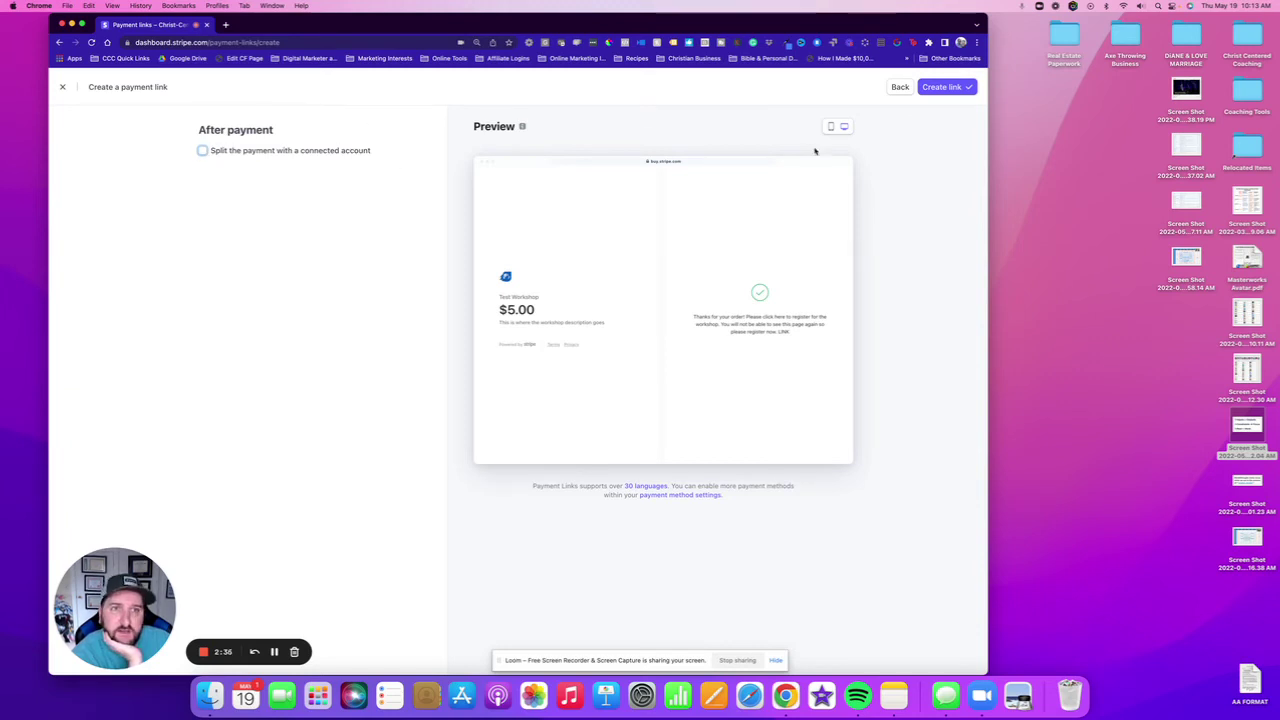
{"action": "left_click", "coordinate": [945, 87]}
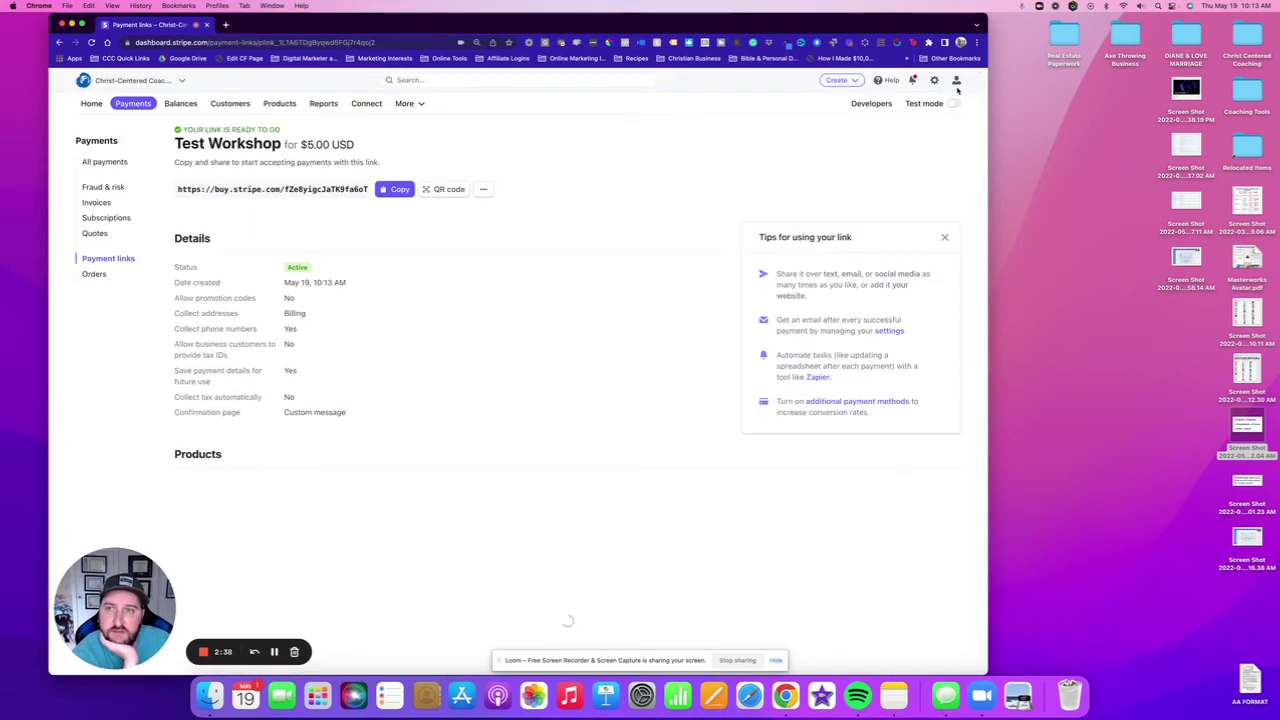
{"action": "left_click", "coordinate": [395, 189]}
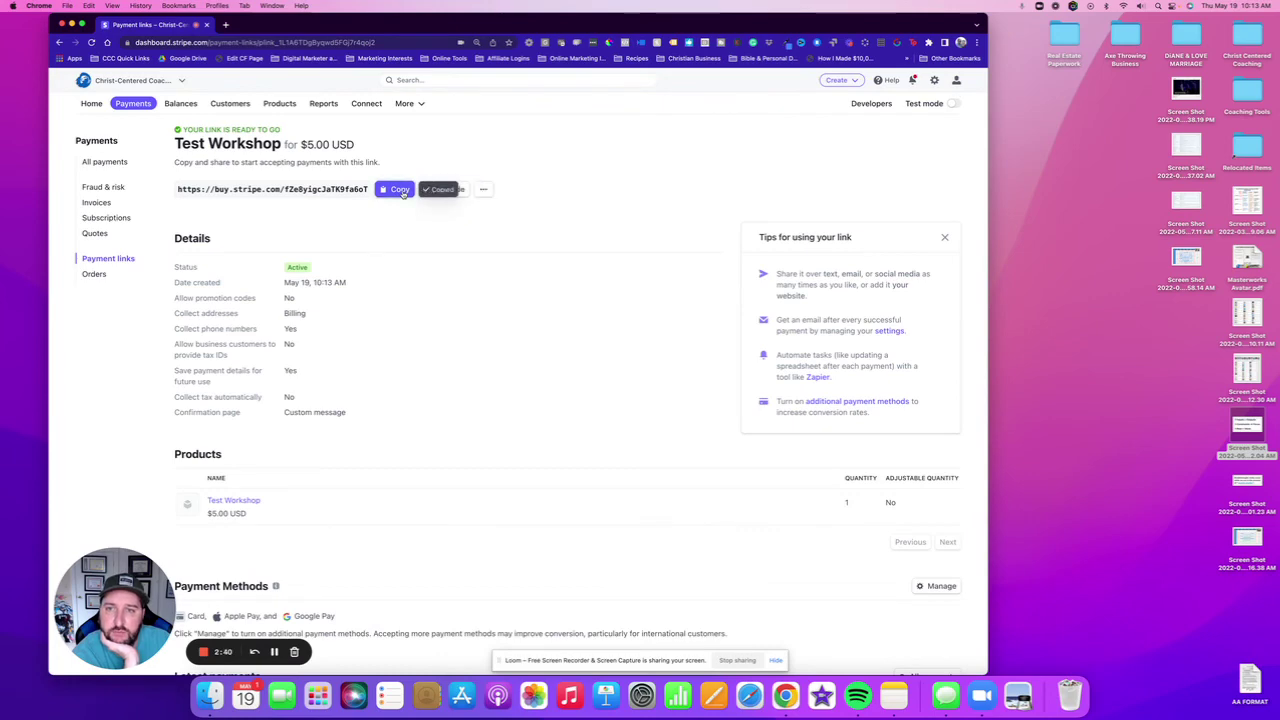
Load the copied Test Workshop payment link in a new Chrome tab
{"action": "left_click", "coordinate": [225, 24]}
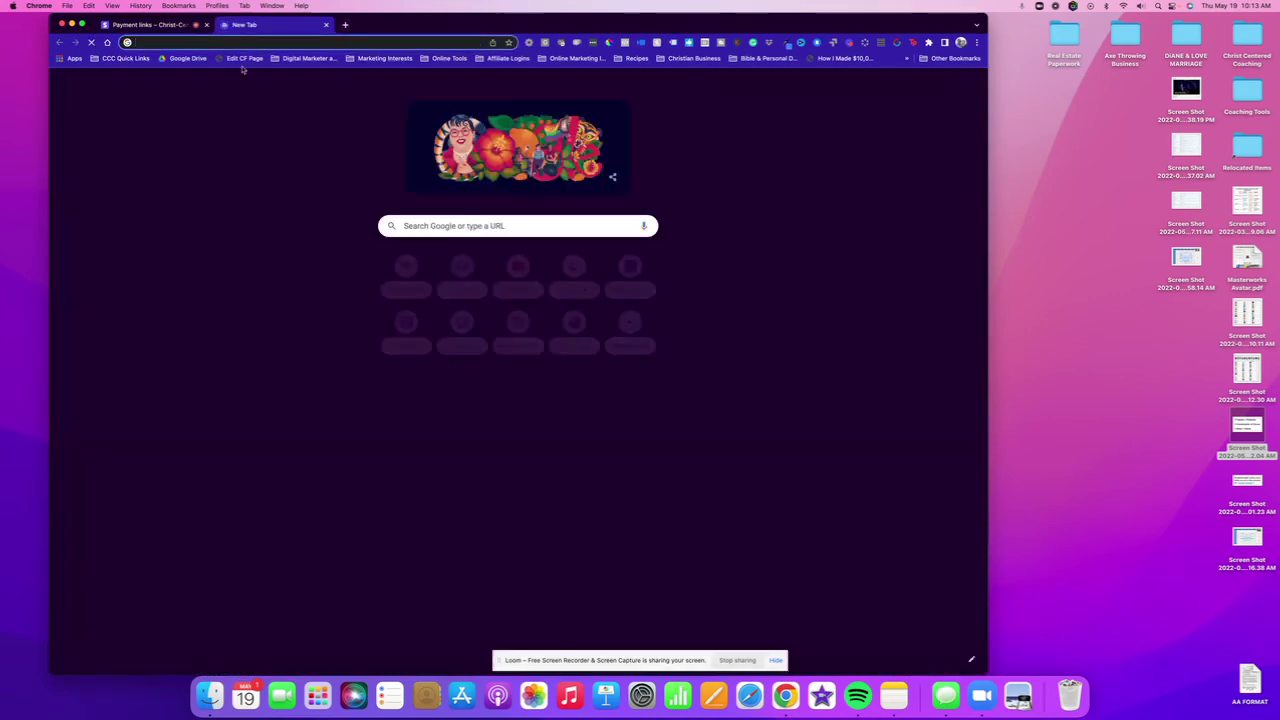
{"action": "key", "text": "super+v"}
{"action": "key", "text": "Return"}
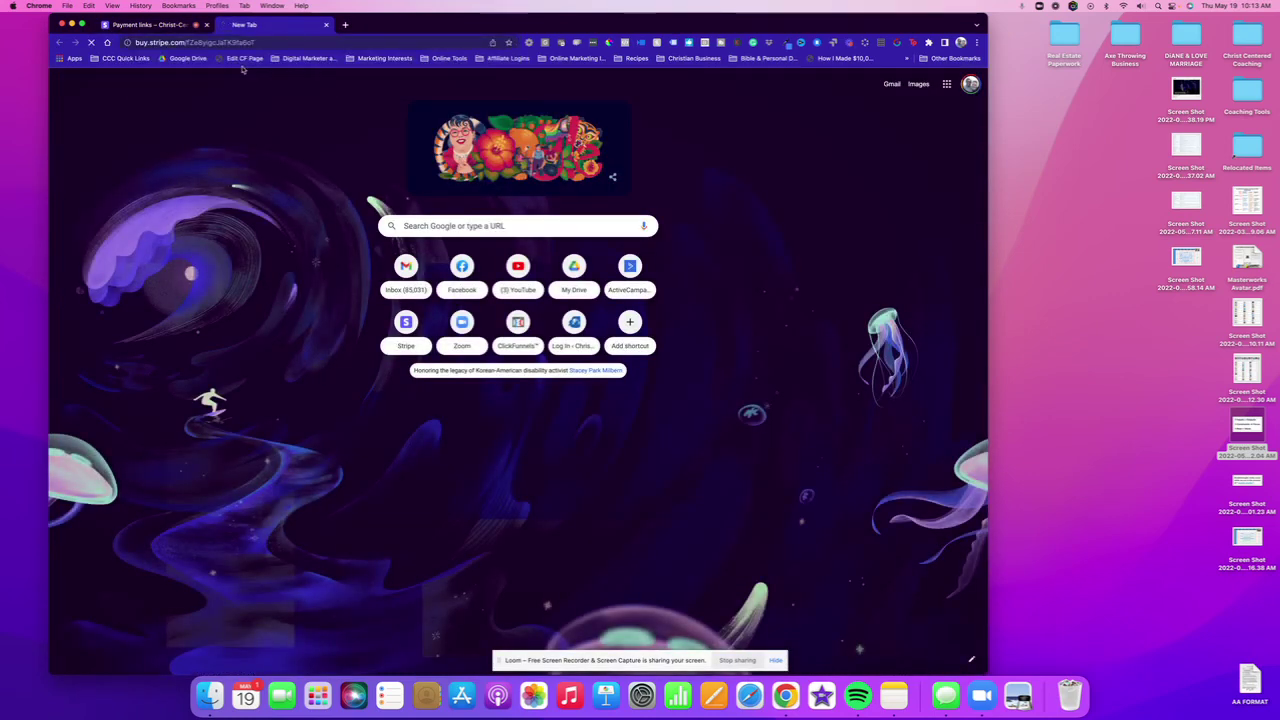